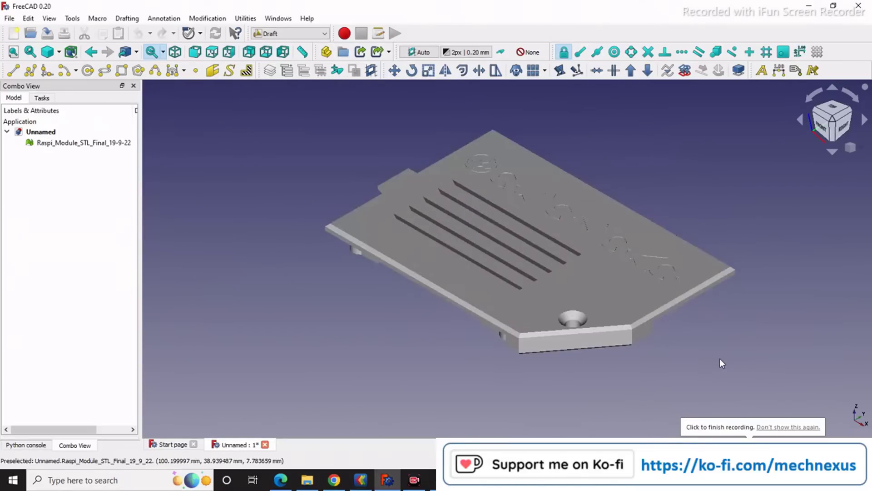
Step: Orbit and zoom the STL plate in CAD Assistant to inspect its engraved logo side
{"action": "middle_click_drag", "start_coordinate": [720, 359], "coordinate": [595, 372]}
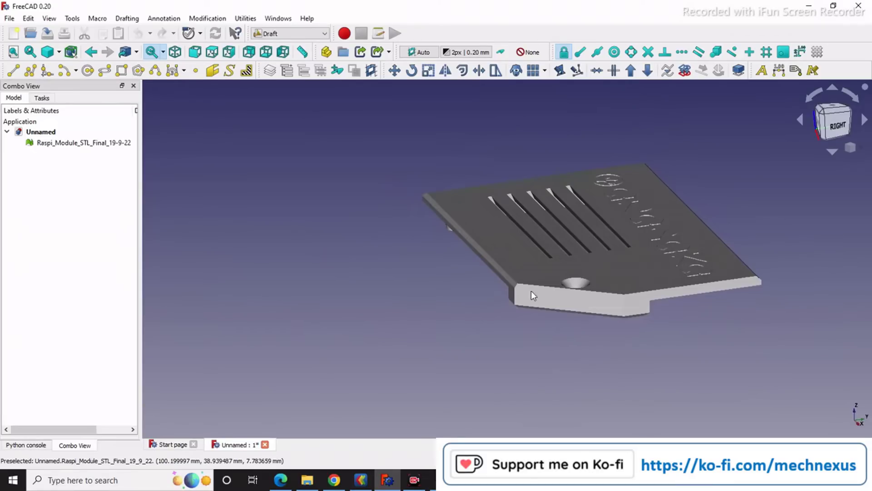
{"action": "scroll", "coordinate": [507, 282], "scroll_direction": "up", "scroll_amount": 2}
{"action": "scroll", "coordinate": [489, 277], "scroll_direction": "down", "scroll_amount": 3}
{"action": "scroll", "coordinate": [551, 248], "scroll_direction": "up", "scroll_amount": 3}
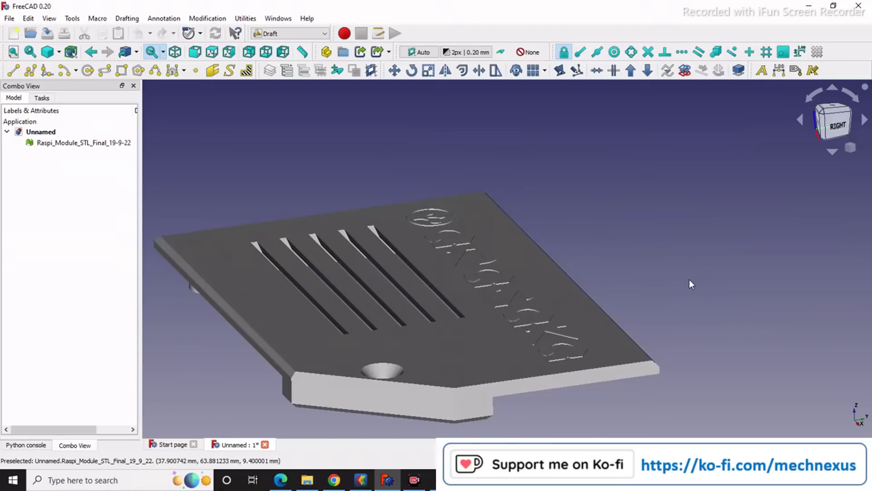
{"action": "scroll", "coordinate": [689, 281], "scroll_direction": "down", "scroll_amount": 2}
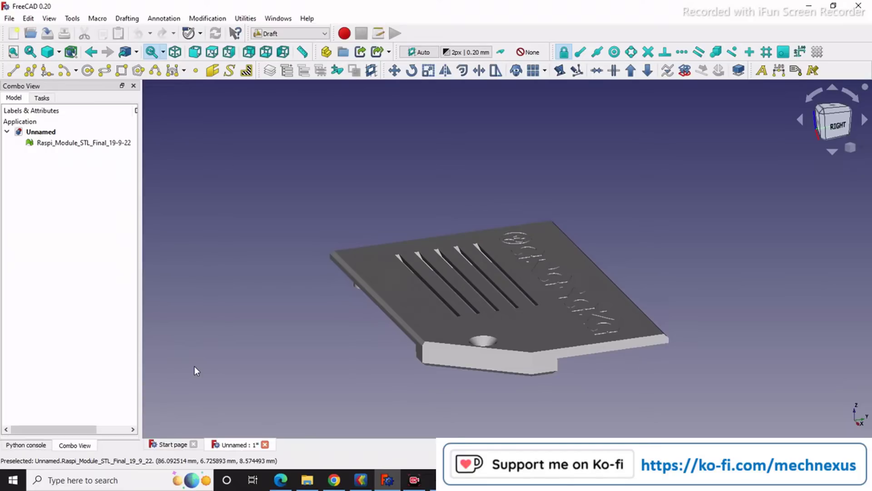
{"action": "scroll", "coordinate": [598, 391], "scroll_direction": "up", "scroll_amount": 2}
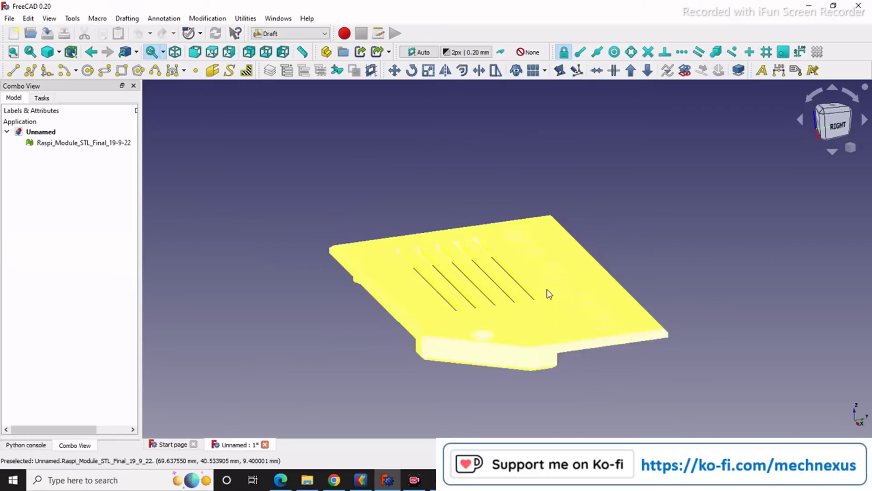
{"action": "scroll", "coordinate": [549, 284], "scroll_direction": "up", "scroll_amount": 2}
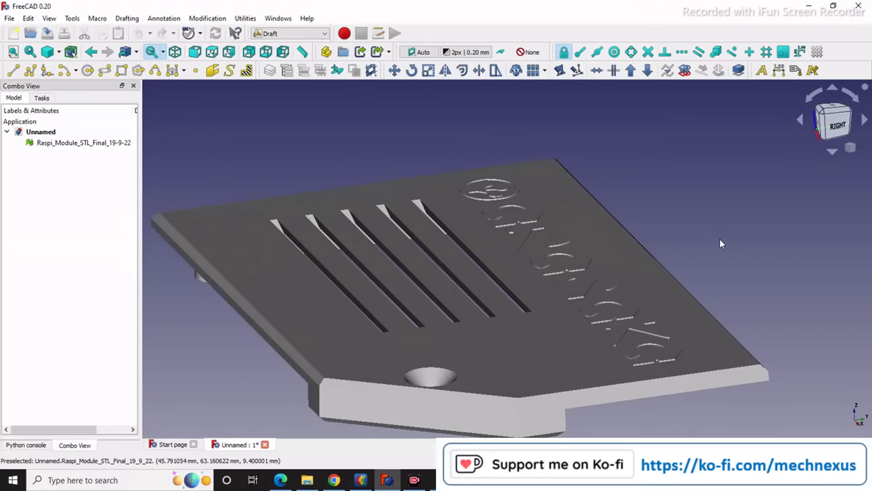
{"action": "middle_click_drag", "start_coordinate": [724, 244], "coordinate": [756, 247]}
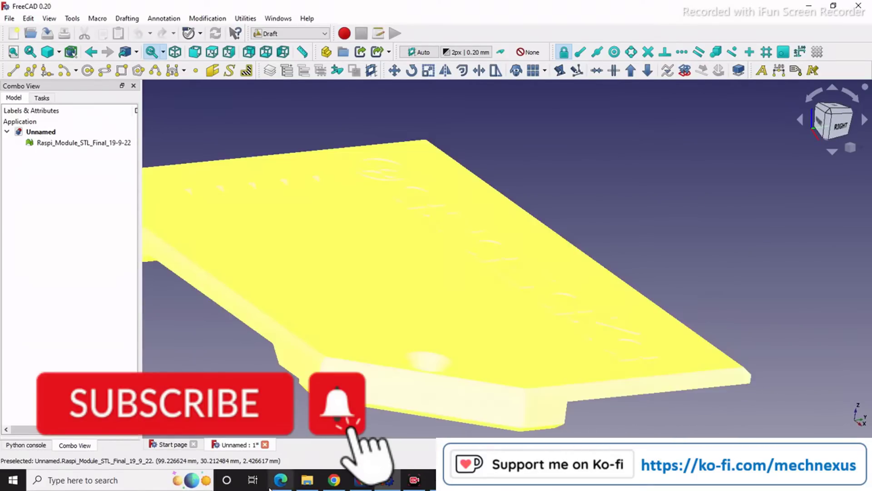
Step: Check the arasaka.svg logo in Edge and the Logos folder, then return to the plate
{"action": "key", "text": "alt+Tab"}
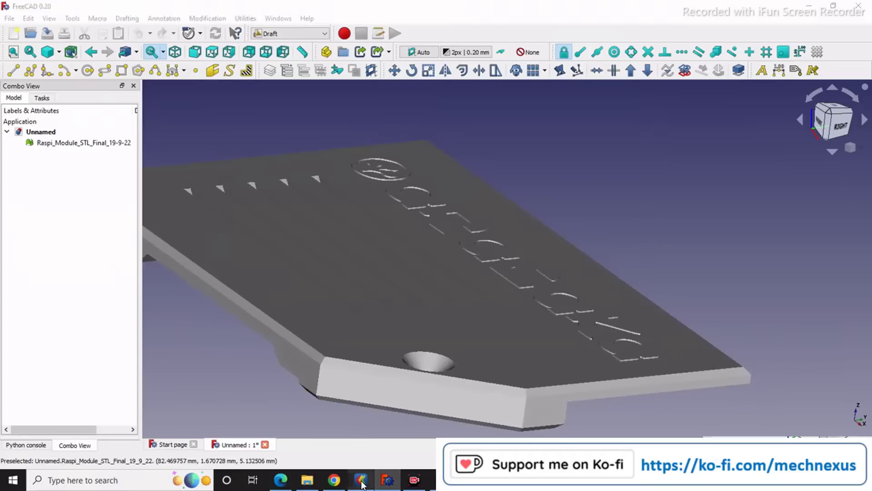
{"action": "left_click", "coordinate": [281, 479]}
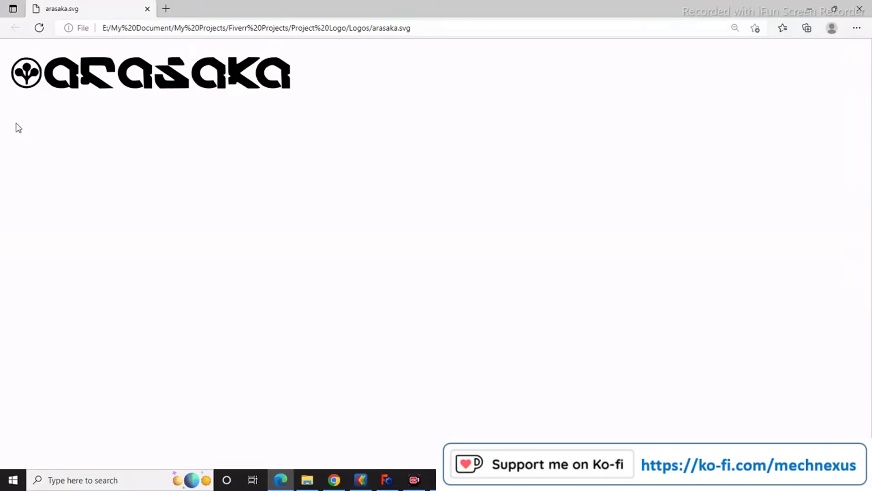
{"action": "left_click", "coordinate": [307, 479]}
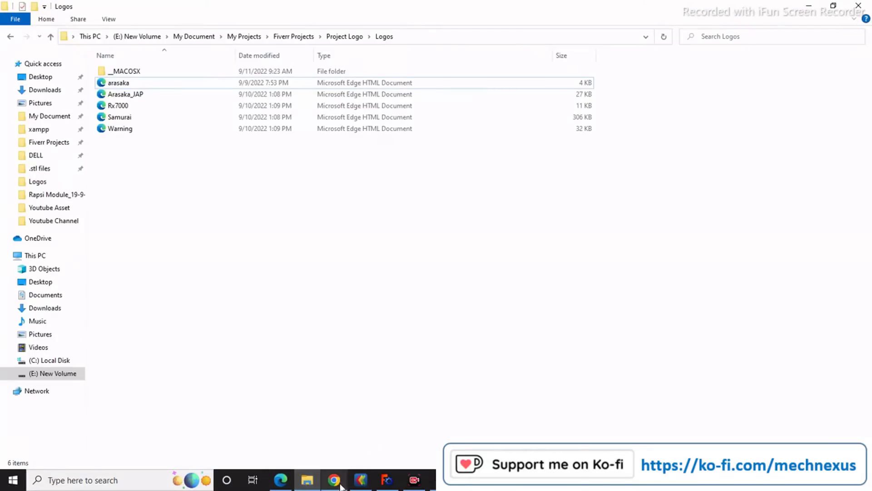
{"action": "left_click", "coordinate": [361, 480]}
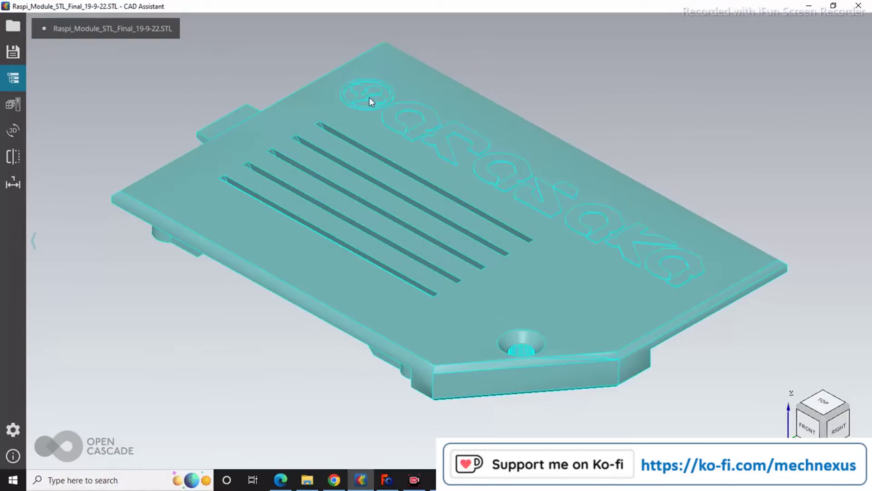
{"action": "scroll", "coordinate": [710, 209], "scroll_direction": "up", "scroll_amount": 2}
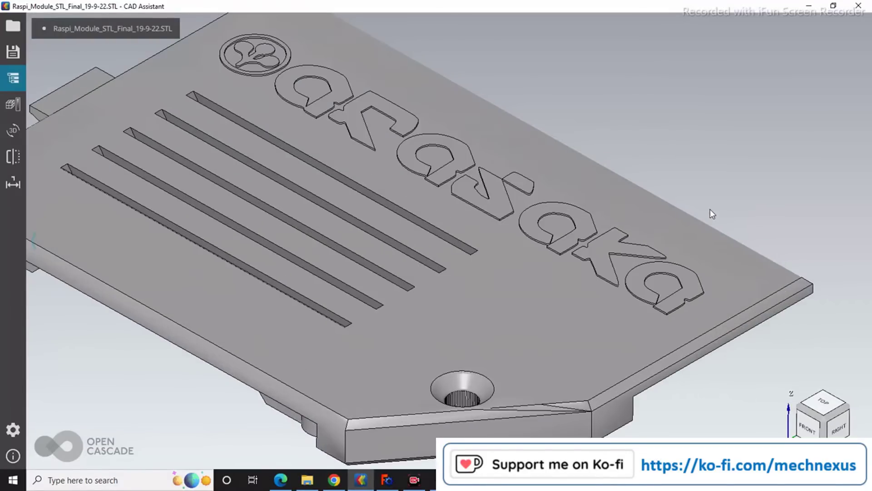
{"action": "scroll", "coordinate": [710, 208], "scroll_direction": "down", "scroll_amount": 3}
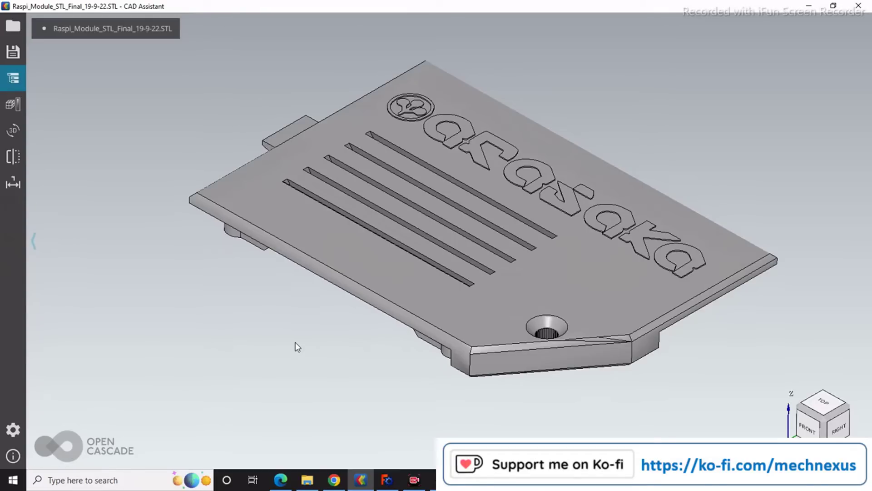
Step: Read the Inkscape search results in Chrome, then minimize the browser
{"action": "left_click", "coordinate": [333, 481]}
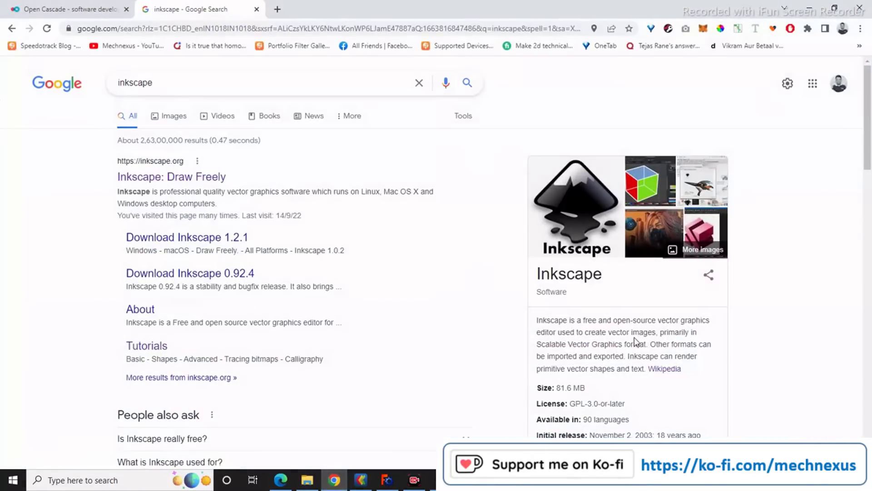
{"action": "left_click_drag", "start_coordinate": [536, 321], "coordinate": [696, 370]}
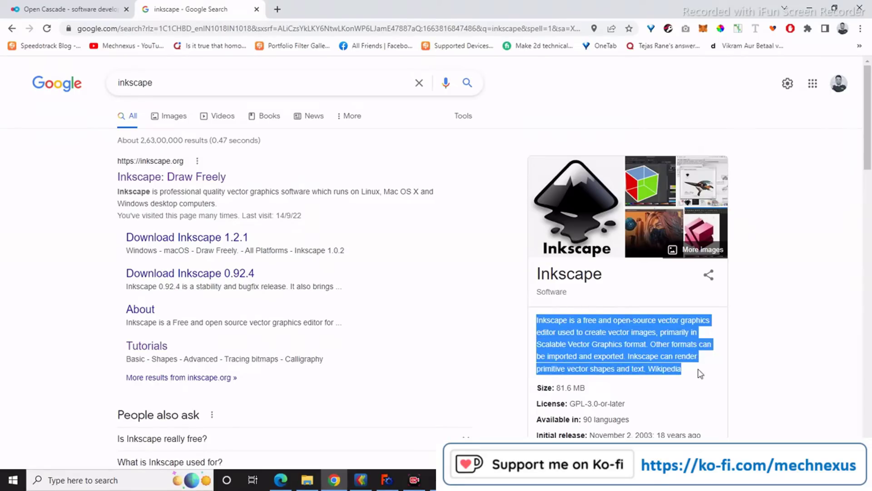
{"action": "left_click", "coordinate": [808, 2]}
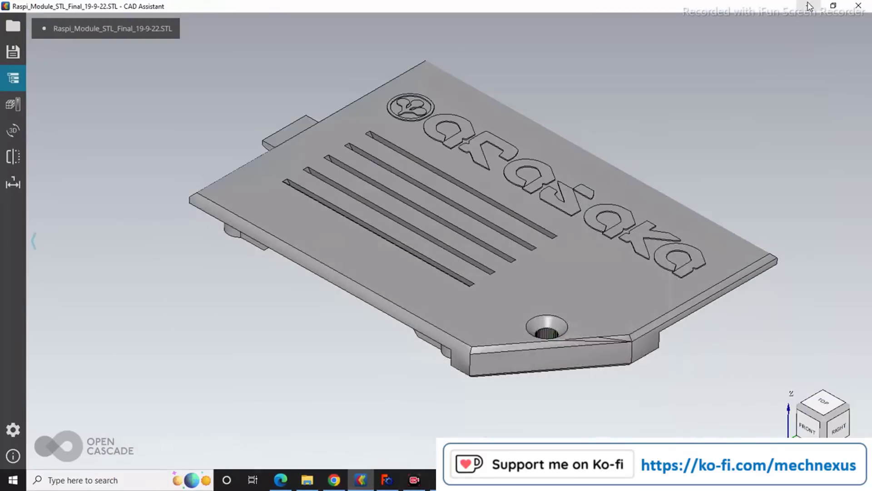
Step: Save the Inkscape drawing as arasaka.dxf in Desktop Cutting Plotter (AutoCAD DXF R14) format with mm units
{"action": "left_click", "coordinate": [433, 479]}
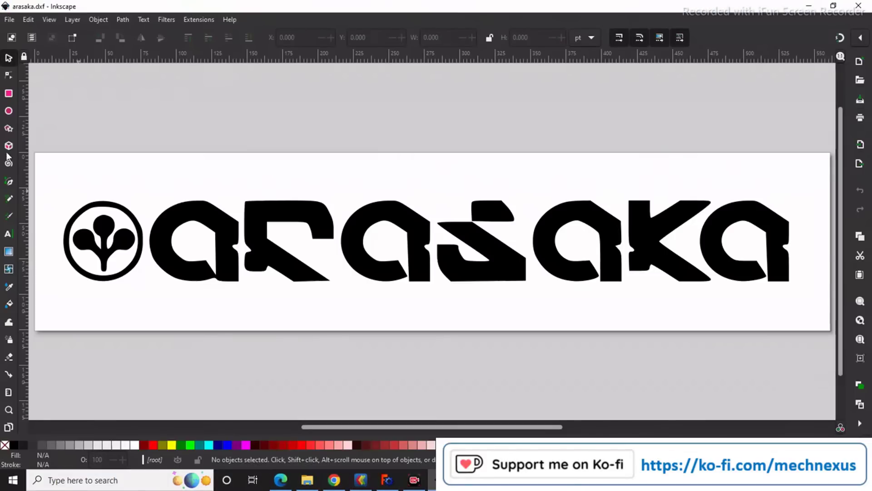
{"action": "left_click", "coordinate": [10, 21]}
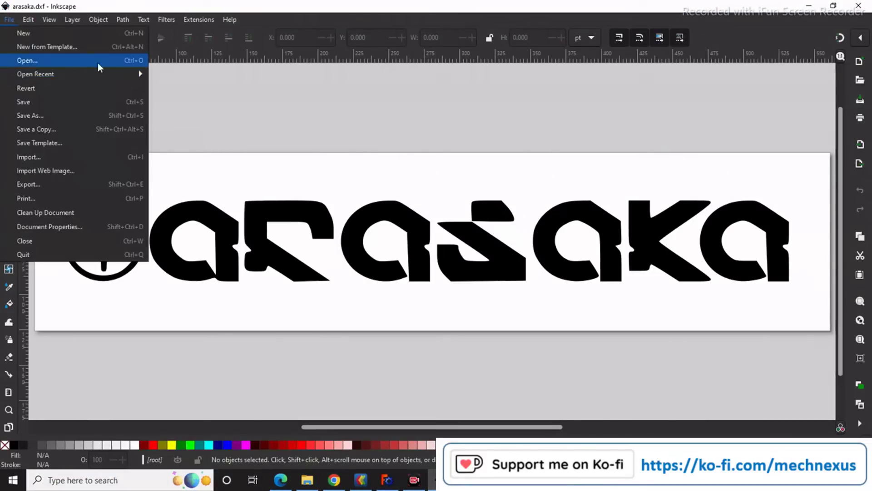
{"action": "left_click", "coordinate": [281, 392]}
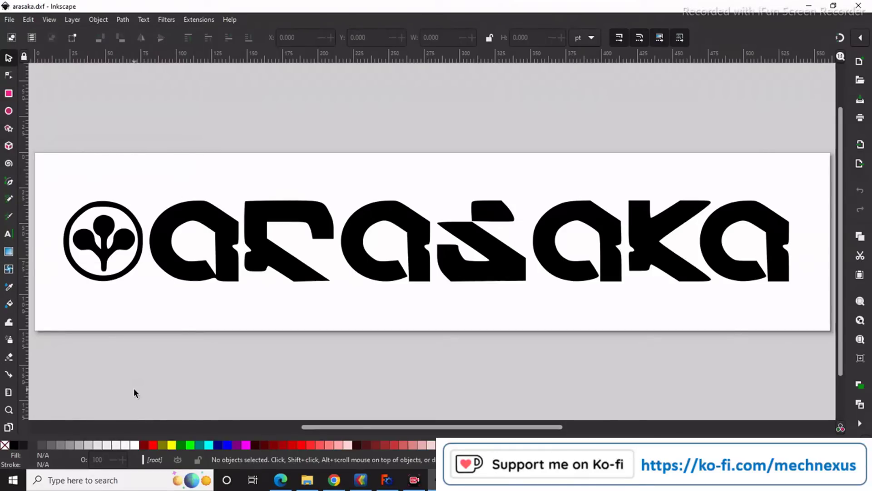
{"action": "left_click", "coordinate": [10, 20]}
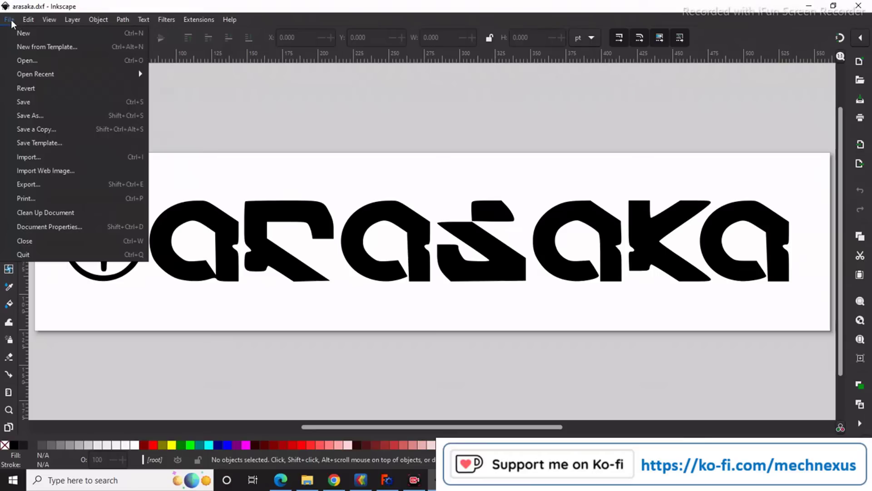
{"action": "left_click", "coordinate": [41, 119]}
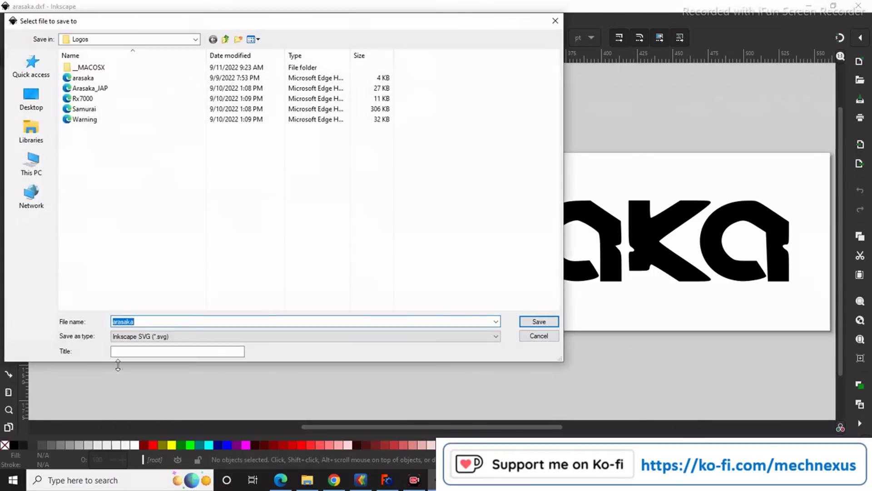
{"action": "left_click", "coordinate": [345, 336]}
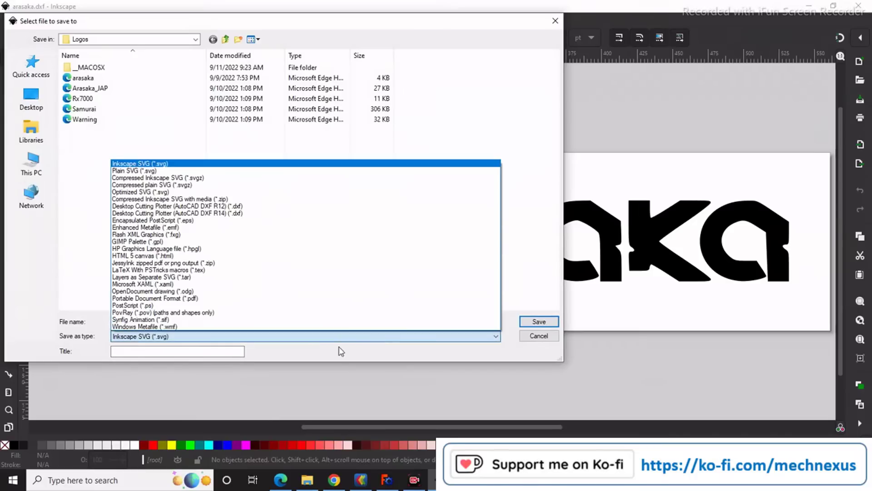
{"action": "left_click", "coordinate": [215, 219]}
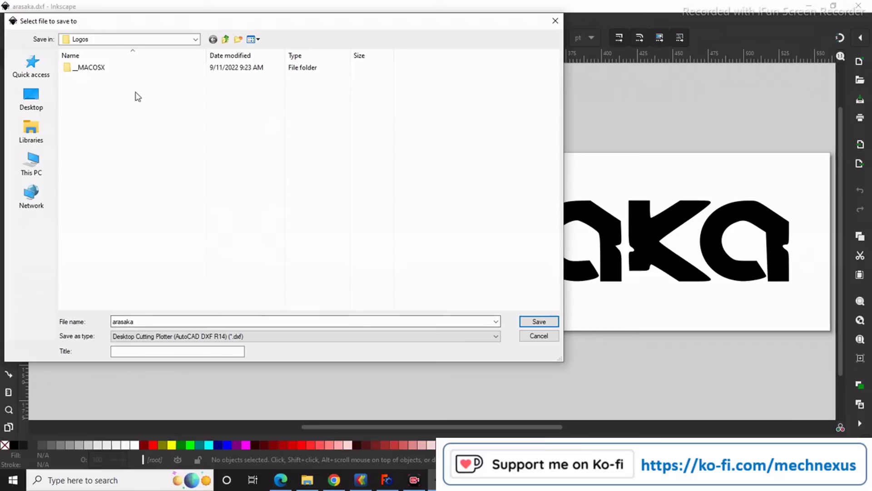
{"action": "left_click", "coordinate": [539, 323]}
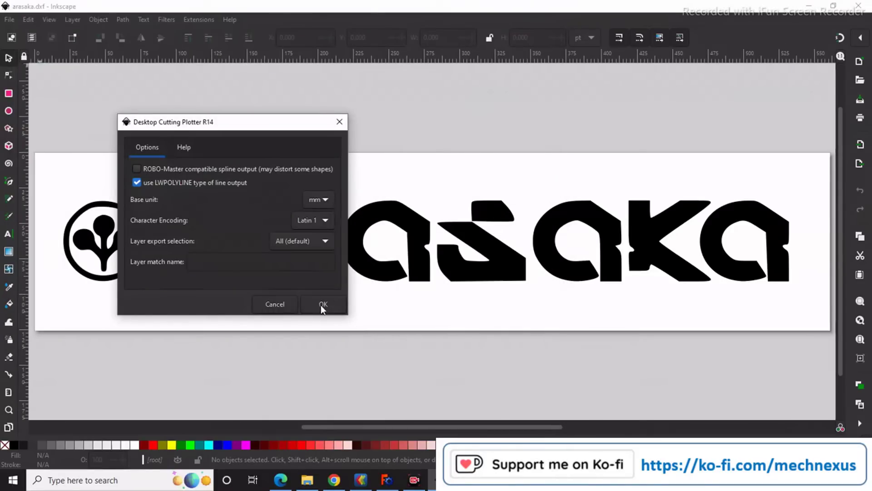
{"action": "left_click", "coordinate": [321, 304]}
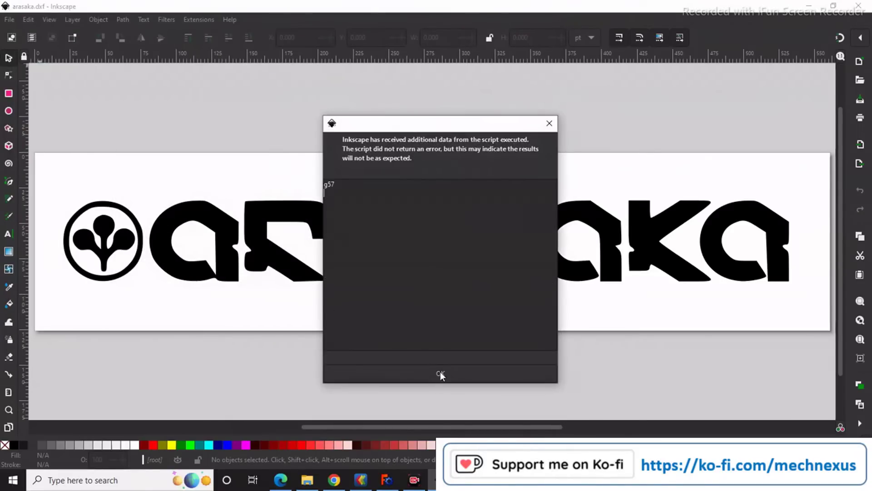
{"action": "left_click", "coordinate": [440, 373]}
Step: Open arasaka.dxf from the Logos folder with AutoCAD Application
{"action": "left_click", "coordinate": [317, 480]}
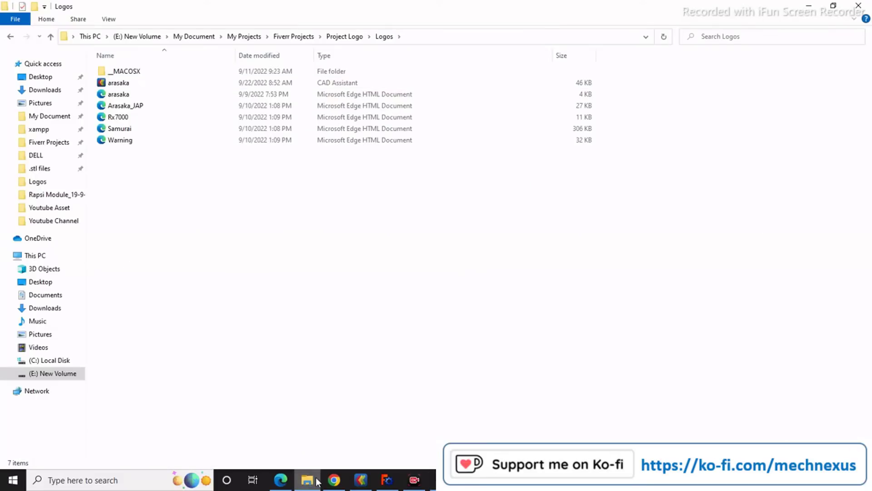
{"action": "left_click", "coordinate": [331, 85]}
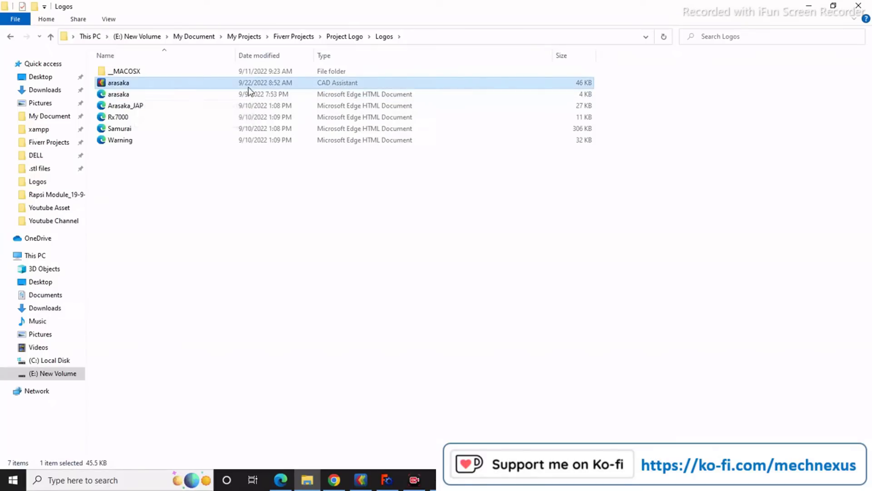
{"action": "right_click", "coordinate": [163, 81]}
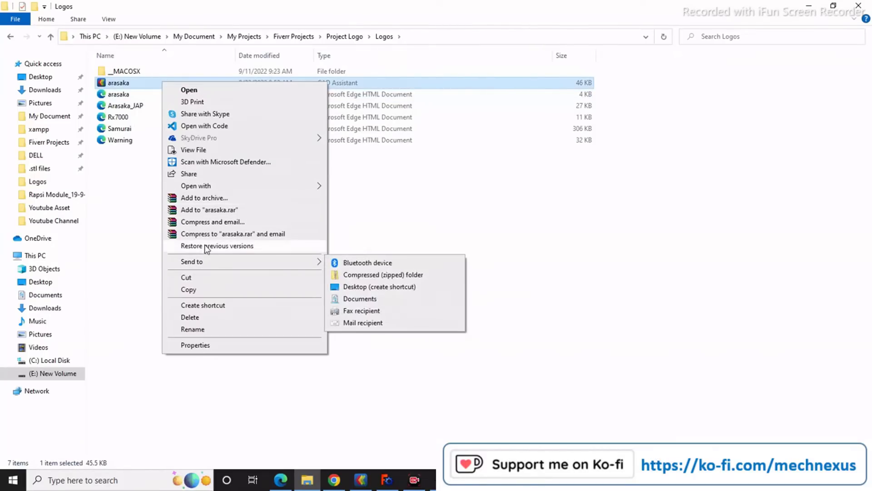
{"action": "mouse_move", "coordinate": [237, 190]}
{"action": "left_click", "coordinate": [364, 188]}
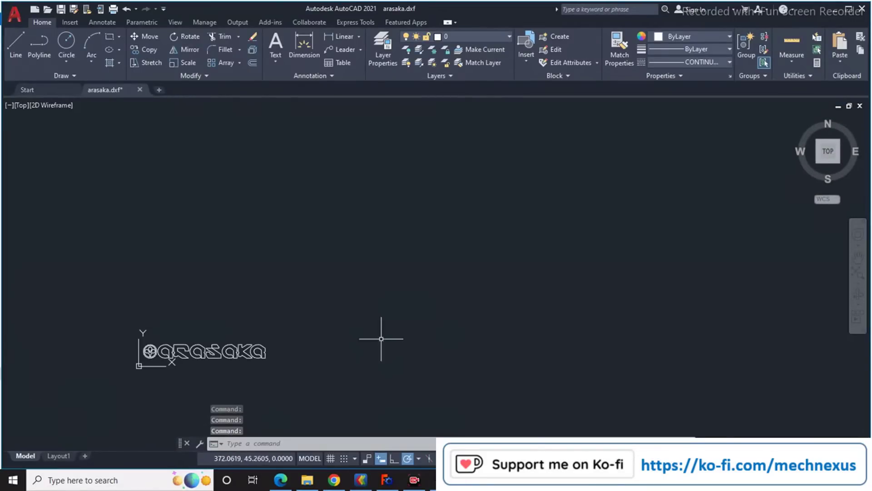
Step: Zoom around the arasaka.dxf logo outline in AutoCAD, then switch back to FreeCAD
{"action": "scroll", "coordinate": [116, 356], "scroll_direction": "up", "scroll_amount": 6}
{"action": "scroll", "coordinate": [237, 296], "scroll_direction": "up", "scroll_amount": 3}
{"action": "scroll", "coordinate": [233, 292], "scroll_direction": "down", "scroll_amount": 6}
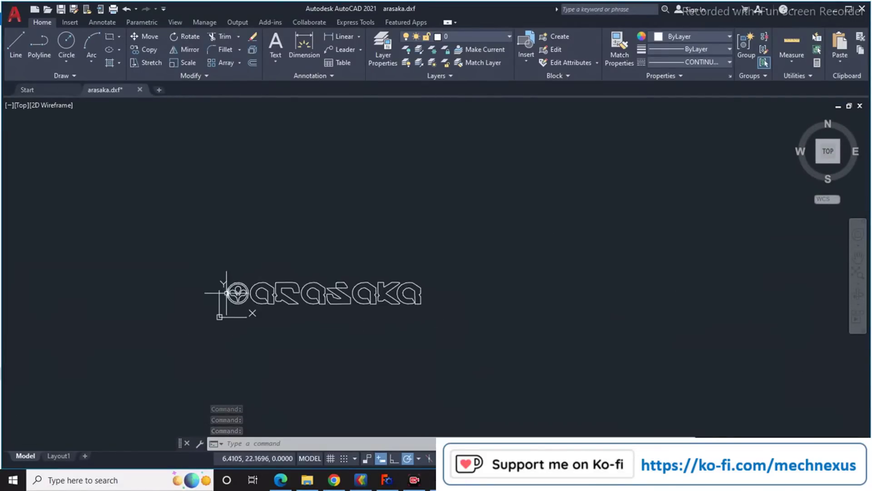
{"action": "scroll", "coordinate": [285, 301], "scroll_direction": "up", "scroll_amount": 1}
{"action": "scroll", "coordinate": [285, 301], "scroll_direction": "up", "scroll_amount": 4}
{"action": "scroll", "coordinate": [268, 335], "scroll_direction": "down", "scroll_amount": 4}
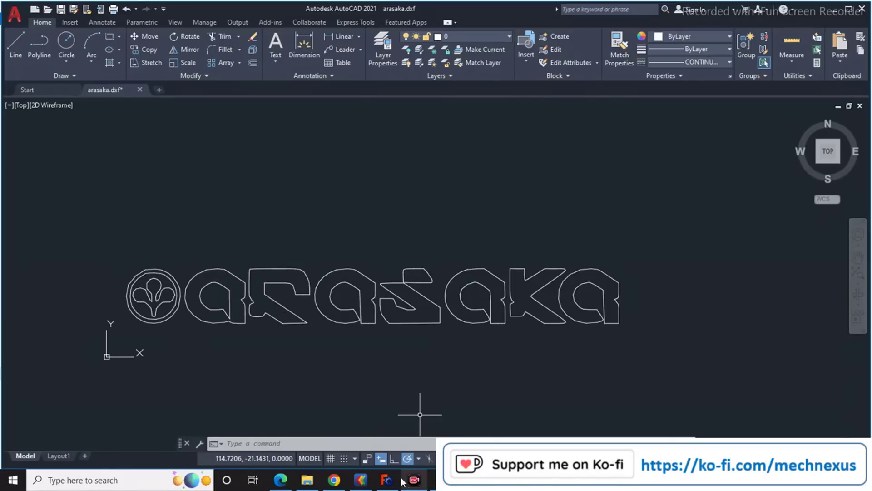
{"action": "left_click", "coordinate": [387, 480]}
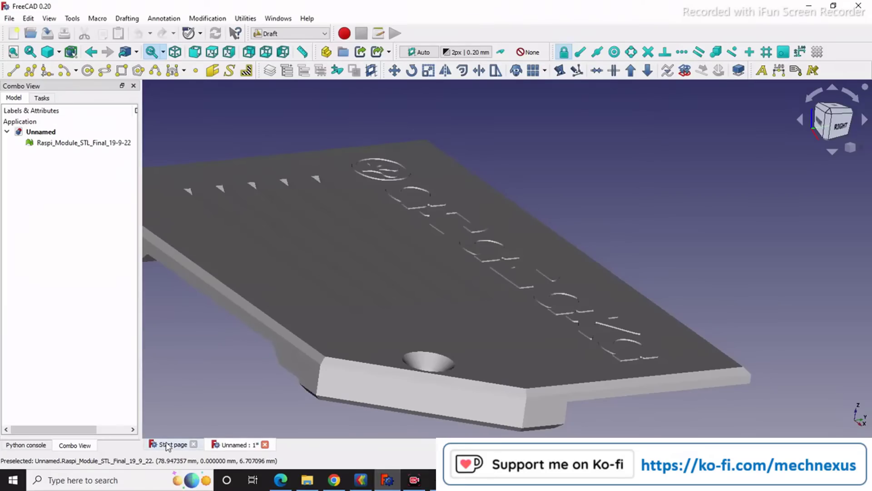
Step: Close the plate document without saving and start a new empty document
{"action": "scroll", "coordinate": [564, 191], "scroll_direction": "down", "scroll_amount": 2}
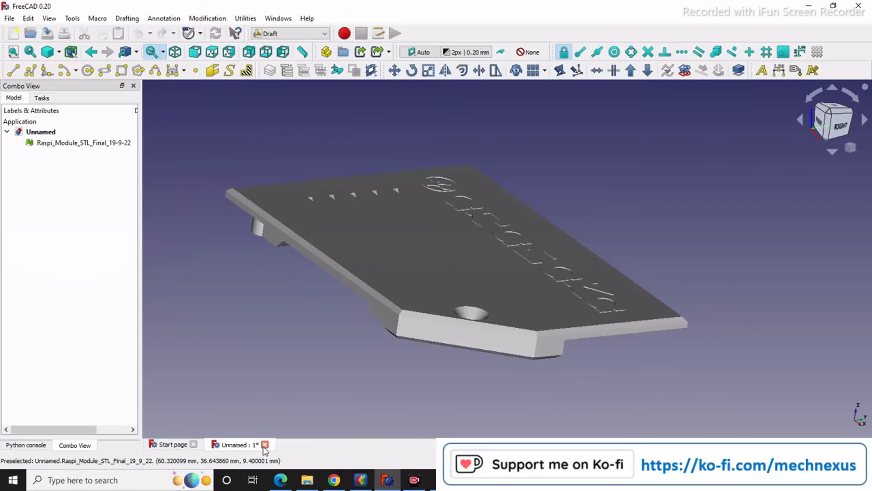
{"action": "left_click", "coordinate": [265, 444]}
{"action": "left_click", "coordinate": [492, 258]}
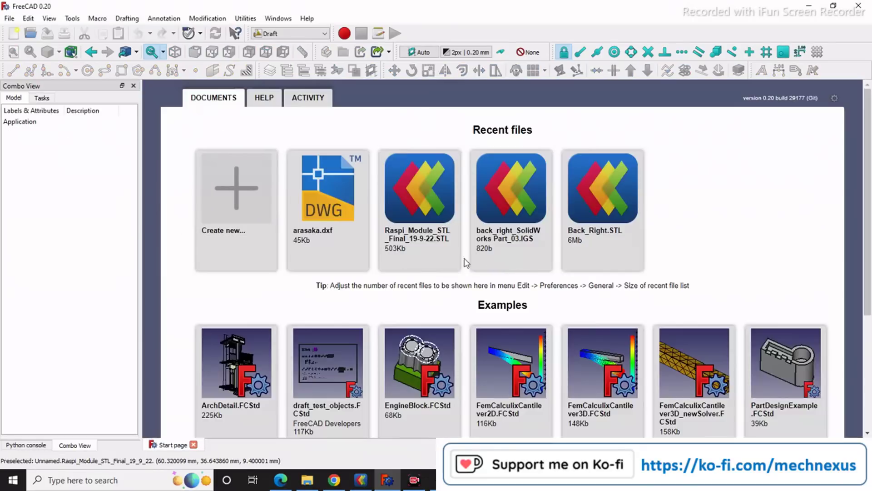
{"action": "left_click", "coordinate": [247, 207]}
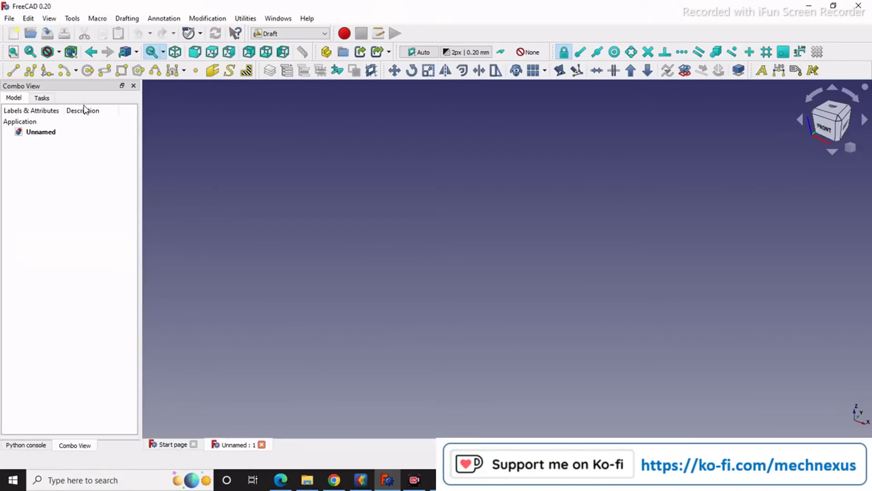
Step: Open the arasaka DXF file in FreeCAD
{"action": "left_click", "coordinate": [30, 33]}
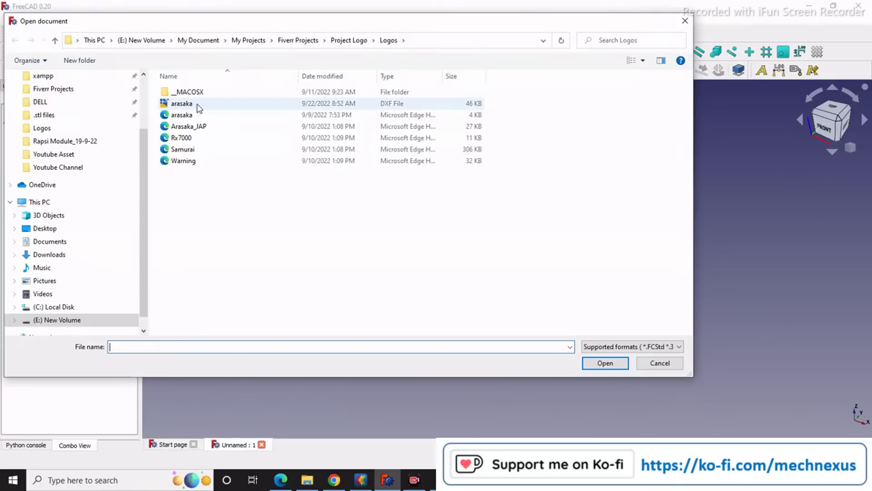
{"action": "left_click", "coordinate": [182, 104]}
{"action": "left_click", "coordinate": [604, 363]}
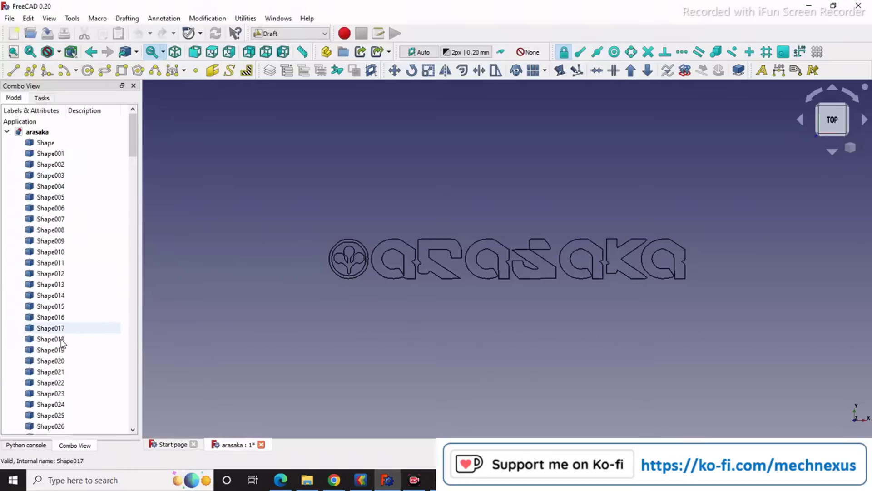
Step: Select the first logo shape to check it, then clear the selection
{"action": "scroll", "coordinate": [424, 249], "scroll_direction": "up", "scroll_amount": 2}
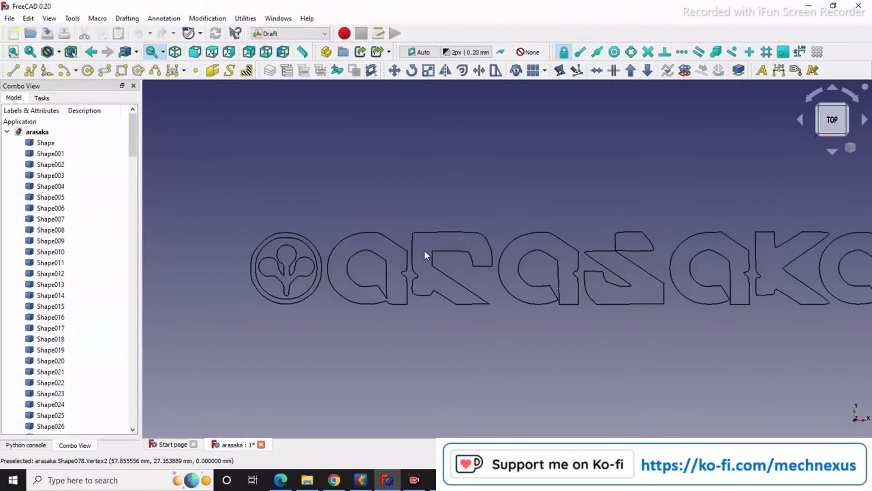
{"action": "left_click", "coordinate": [46, 143]}
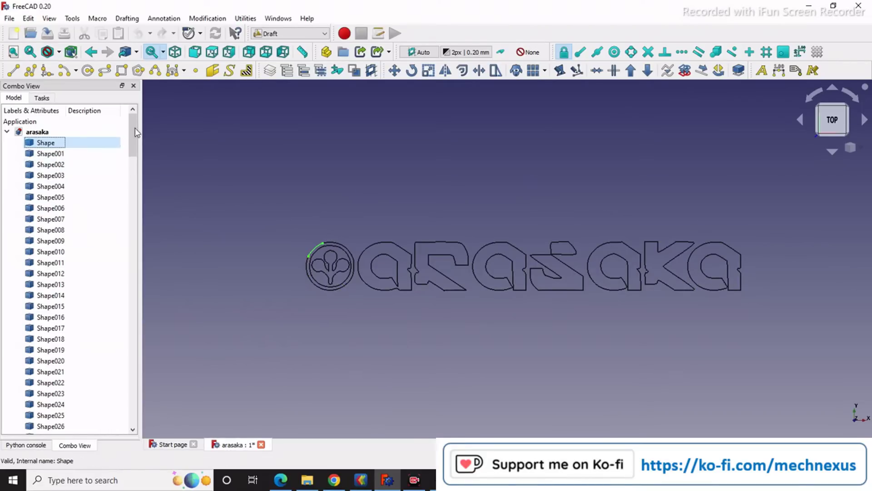
{"action": "left_click_drag", "start_coordinate": [132, 135], "coordinate": [165, 109]}
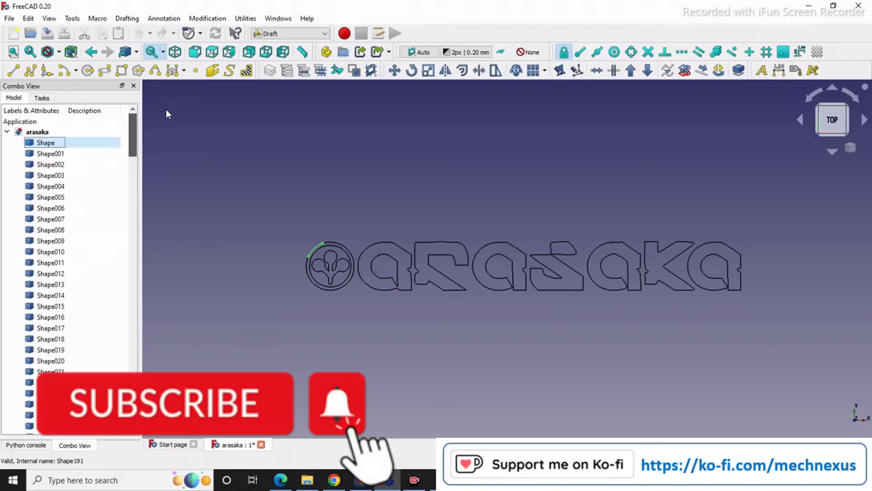
{"action": "left_click", "coordinate": [218, 229]}
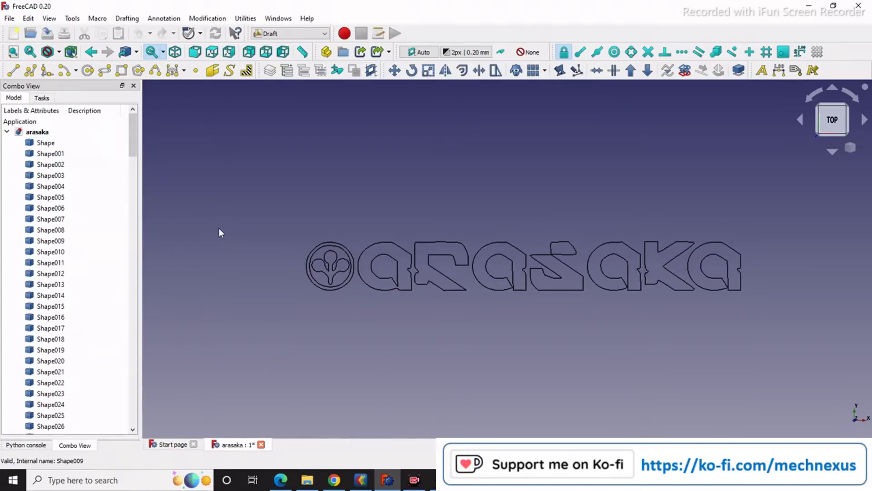
{"action": "scroll", "coordinate": [75, 237], "scroll_direction": "down", "scroll_amount": 3}
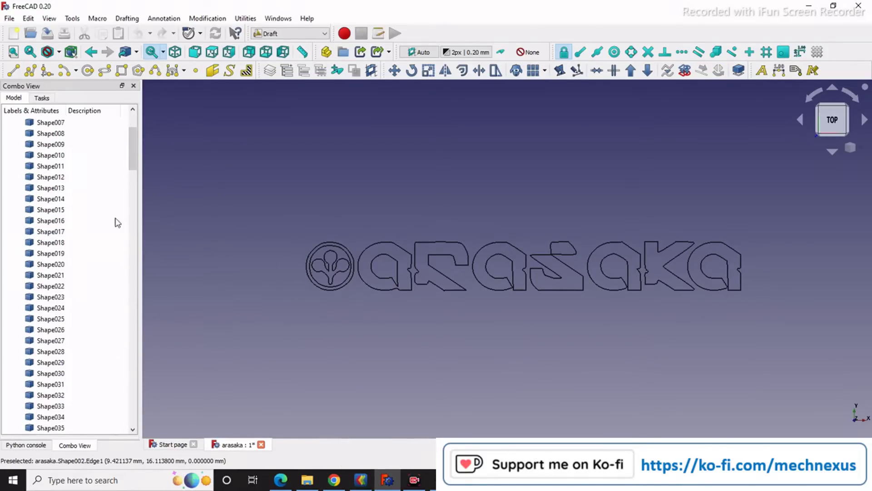
{"action": "scroll", "coordinate": [89, 209], "scroll_direction": "up", "scroll_amount": 3}
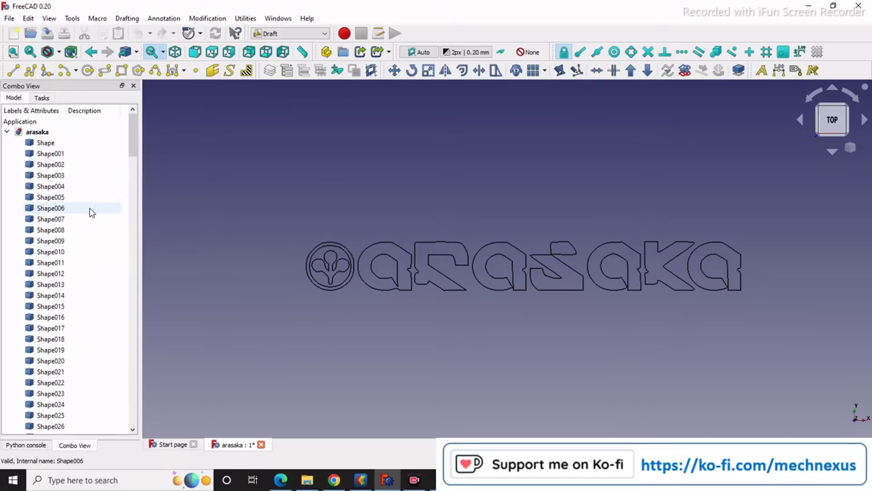
Step: Select Shape through Shape013 together in the model tree, leaving the lettering out
{"action": "left_click", "coordinate": [50, 144]}
{"action": "left_click", "coordinate": [56, 155], "text": "ctrl"}
{"action": "left_click", "coordinate": [58, 175], "text": "ctrl"}
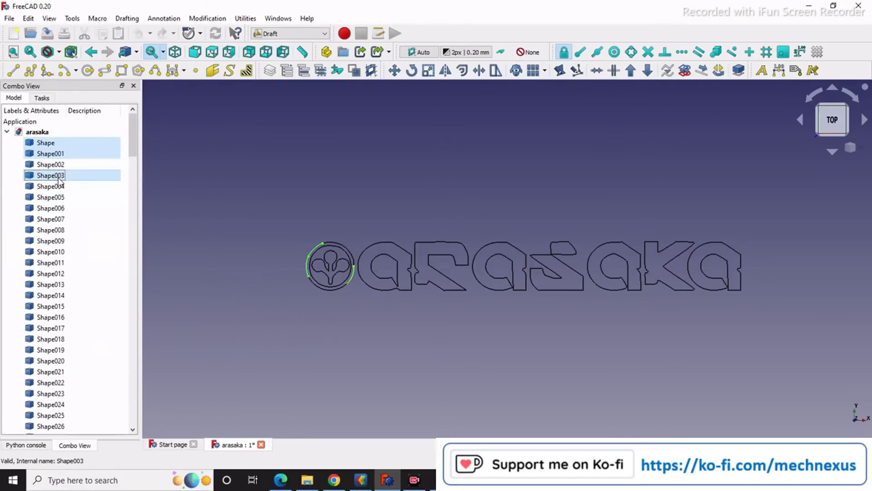
{"action": "left_click", "coordinate": [52, 164], "text": "ctrl"}
{"action": "left_click", "coordinate": [55, 187], "text": "ctrl"}
{"action": "left_click", "coordinate": [56, 197], "text": "ctrl"}
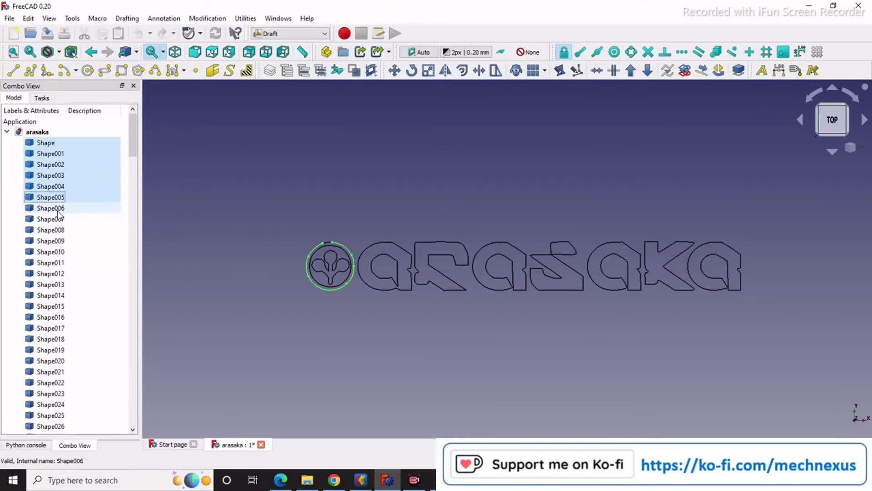
{"action": "left_click", "coordinate": [57, 208], "text": "ctrl"}
{"action": "left_click", "coordinate": [58, 219], "text": "ctrl"}
{"action": "left_click", "coordinate": [58, 230], "text": "ctrl"}
{"action": "left_click", "coordinate": [58, 241], "text": "ctrl"}
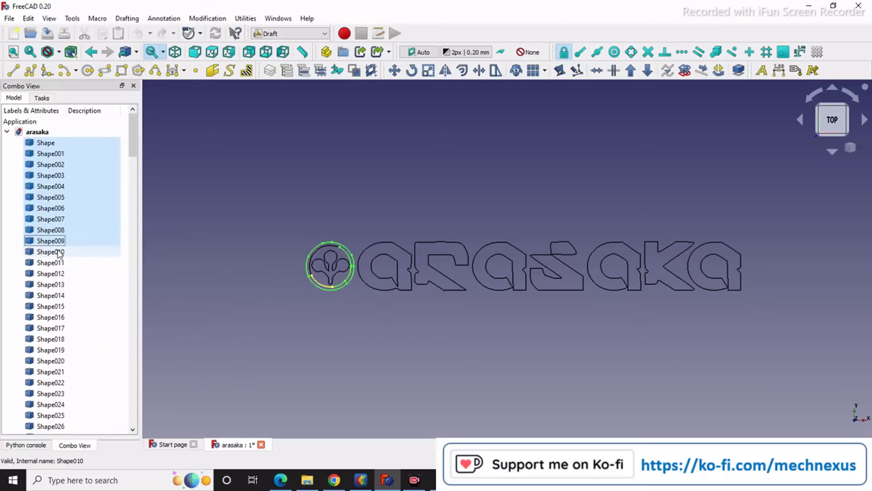
{"action": "left_click", "coordinate": [59, 251], "text": "ctrl"}
{"action": "left_click", "coordinate": [58, 262], "text": "ctrl"}
{"action": "left_click", "coordinate": [57, 273], "text": "ctrl"}
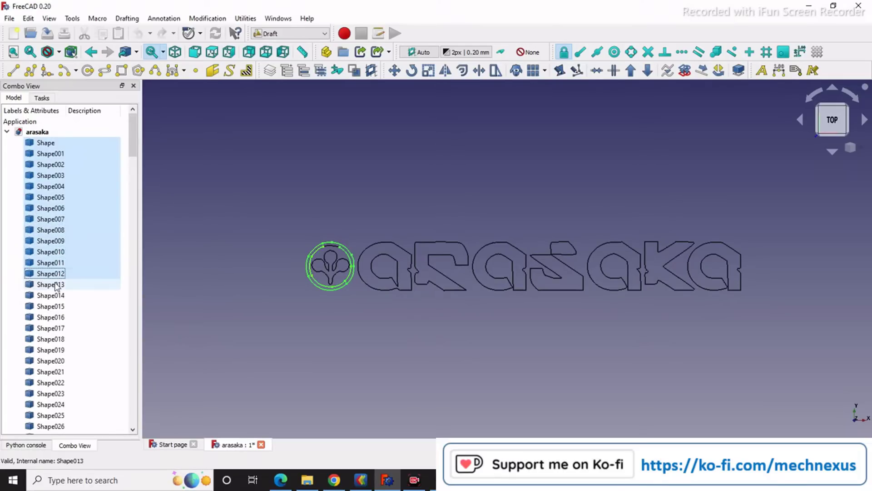
{"action": "left_click", "coordinate": [56, 285], "text": "ctrl"}
{"action": "scroll", "coordinate": [297, 253], "scroll_direction": "up", "scroll_amount": 3}
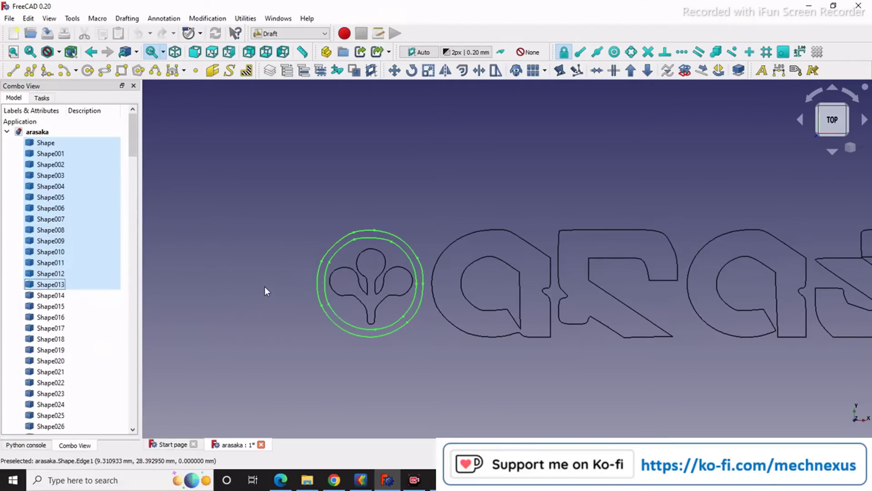
{"action": "scroll", "coordinate": [264, 286], "scroll_direction": "down", "scroll_amount": 2}
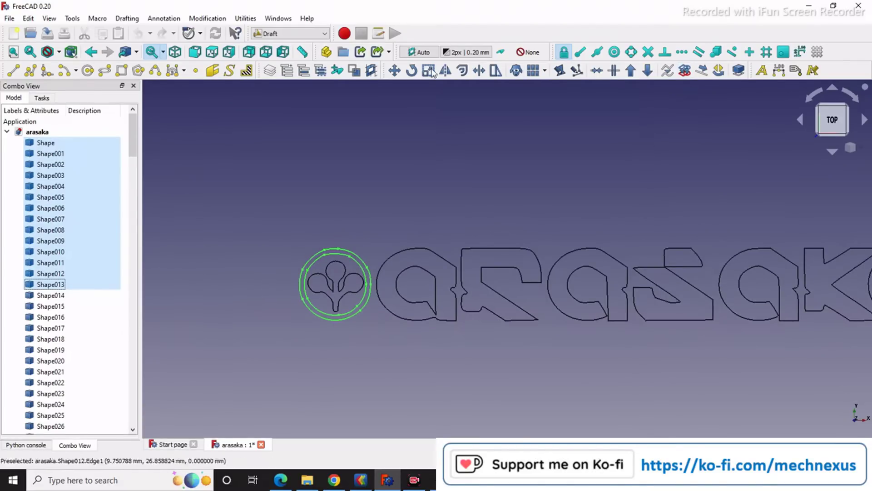
Step: Convert Shape–Shape013 into a Sketch, hide the grid and originals, and select the Sketch
{"action": "left_click", "coordinate": [685, 70]}
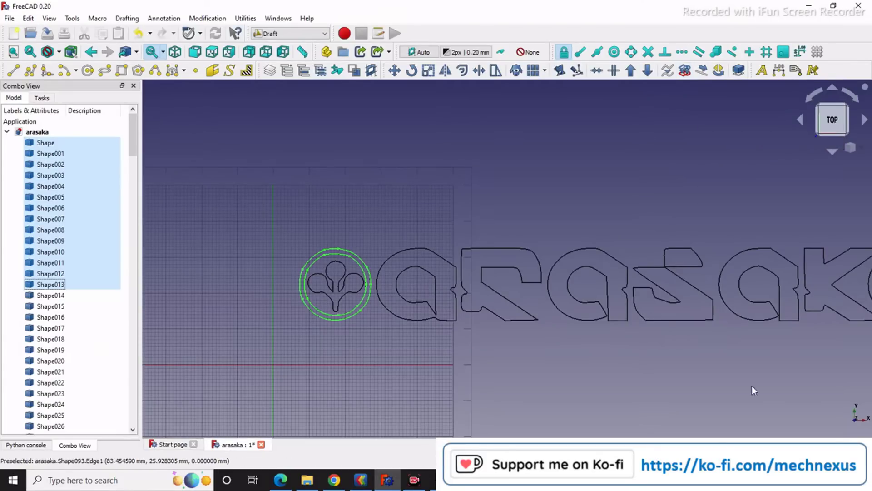
{"action": "key", "text": "g"}
{"action": "key", "text": "r"}
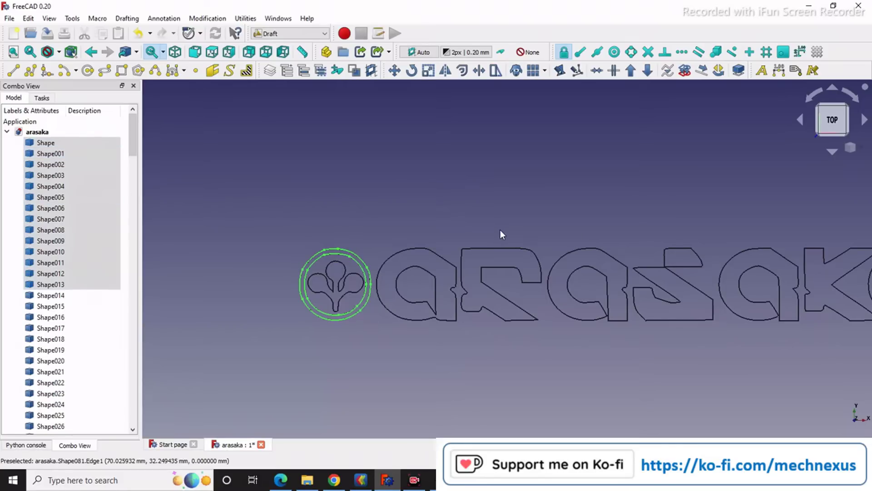
{"action": "key", "text": "space"}
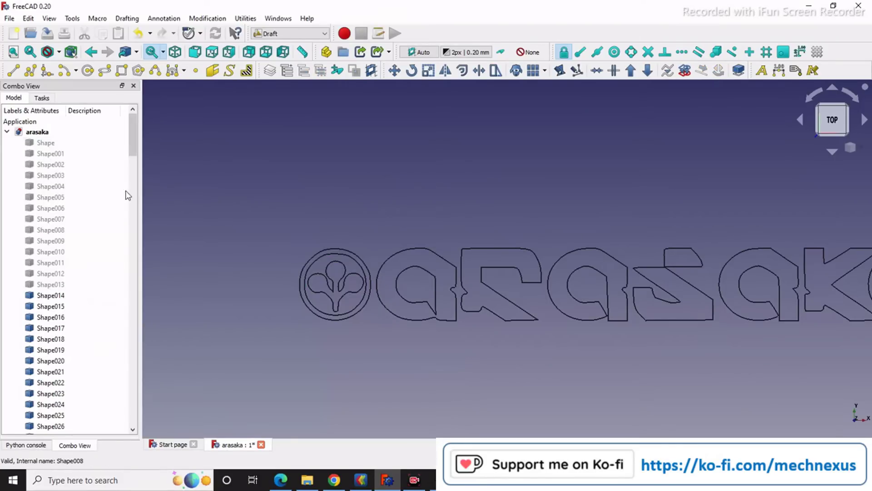
{"action": "left_click_drag", "start_coordinate": [136, 151], "coordinate": [132, 408]}
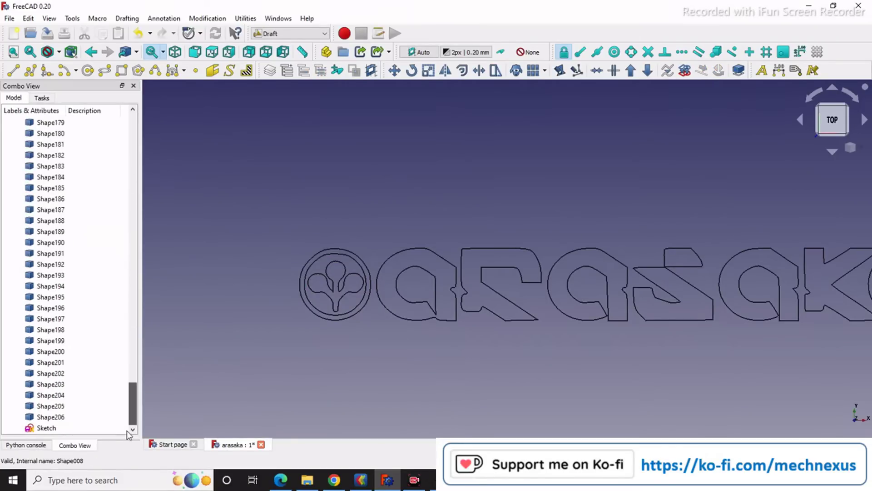
{"action": "left_click", "coordinate": [45, 429]}
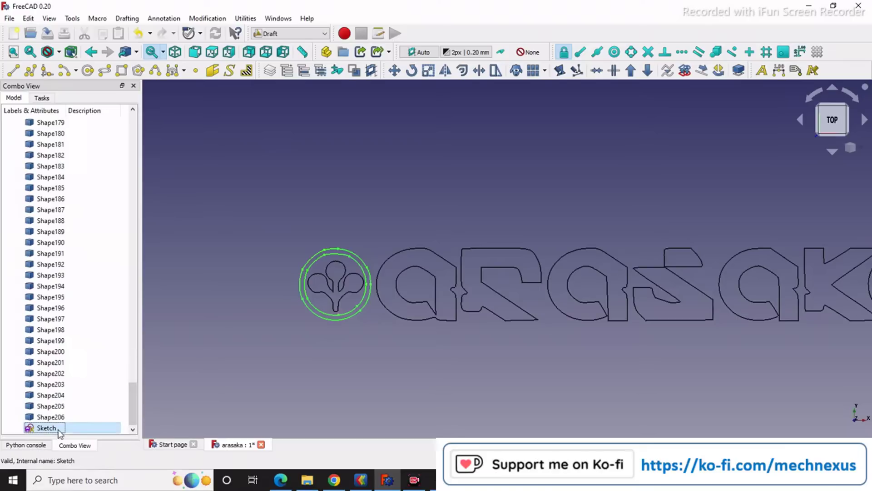
Step: Switch to the Part Design workbench and create a new Part container
{"action": "left_click", "coordinate": [198, 418]}
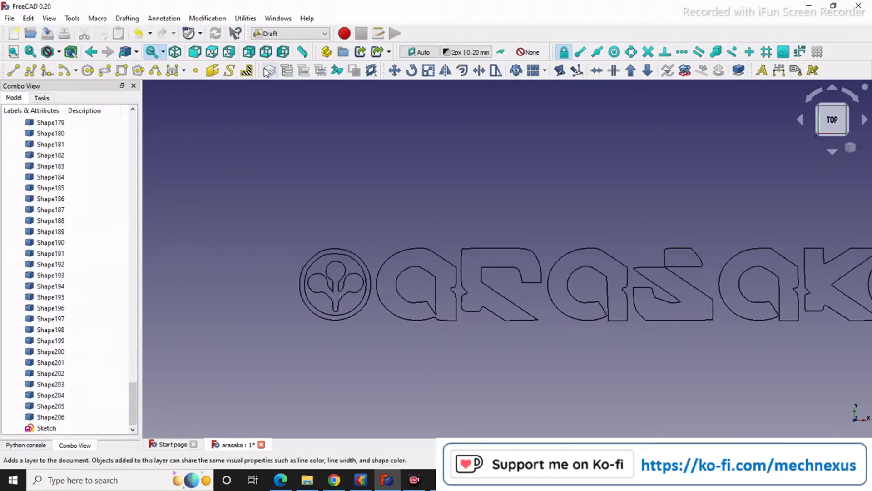
{"action": "left_click", "coordinate": [279, 35]}
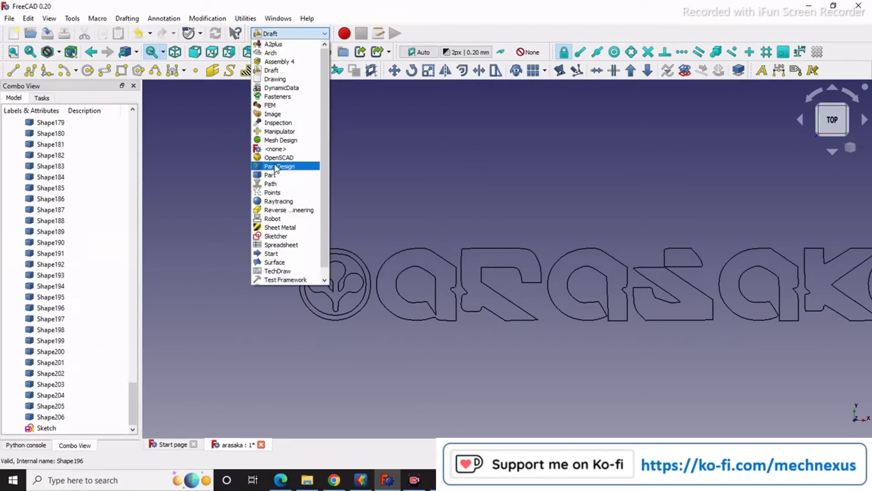
{"action": "left_click", "coordinate": [274, 167]}
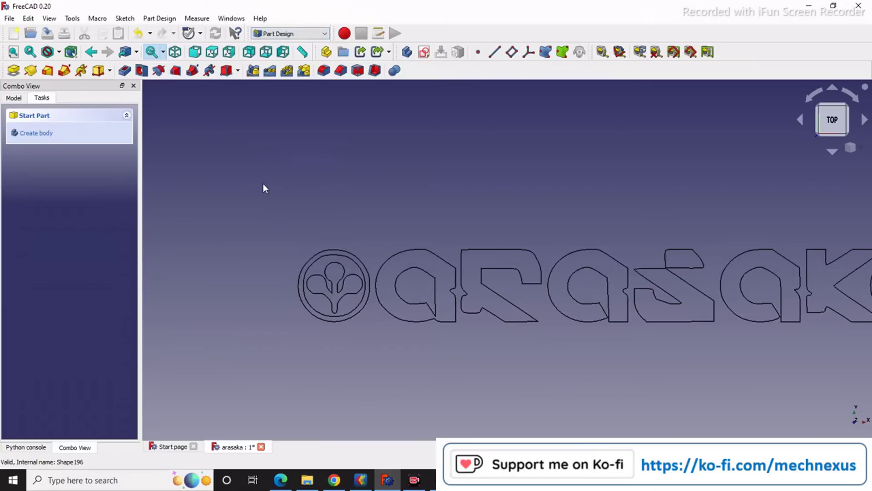
{"action": "left_click", "coordinate": [13, 96]}
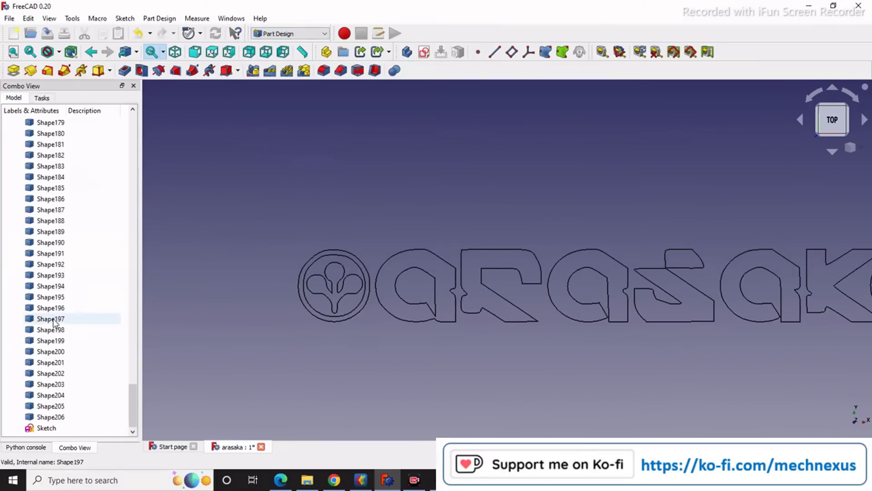
{"action": "left_click", "coordinate": [326, 52]}
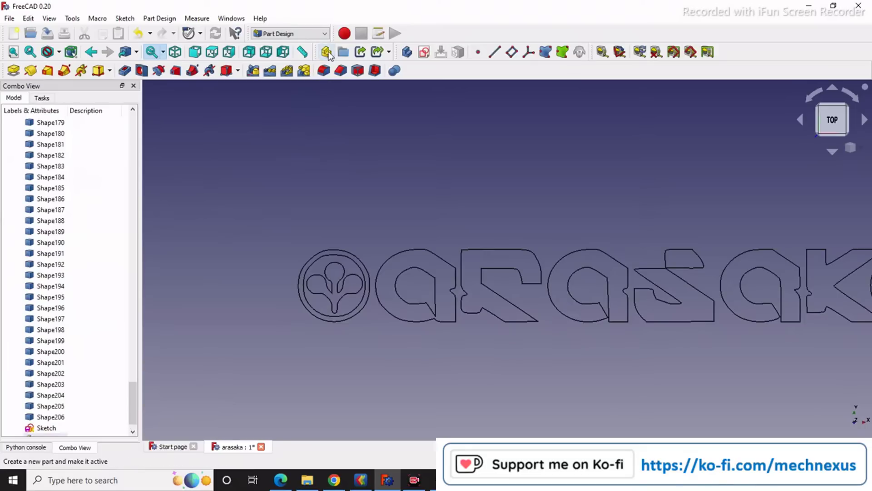
Step: Add a Body inside the Part and move the emblem Sketch into it
{"action": "scroll", "coordinate": [74, 374], "scroll_direction": "down", "scroll_amount": 1}
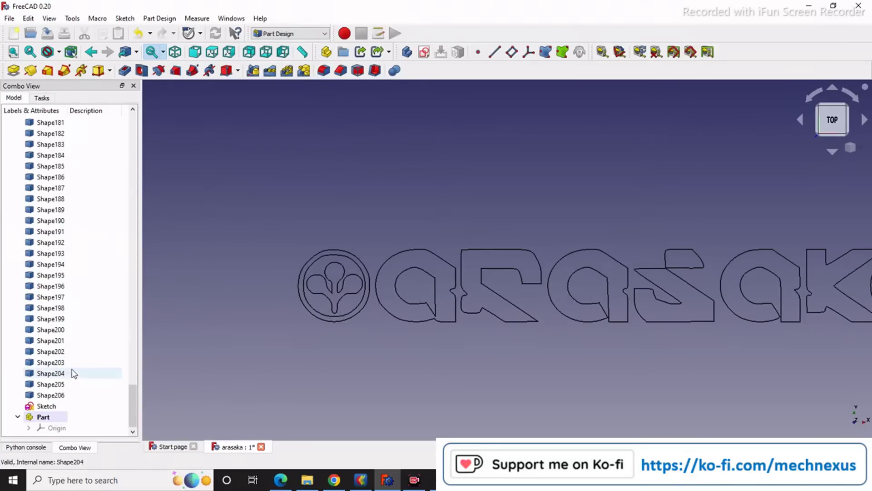
{"action": "left_click", "coordinate": [407, 52]}
{"action": "left_click", "coordinate": [39, 398]}
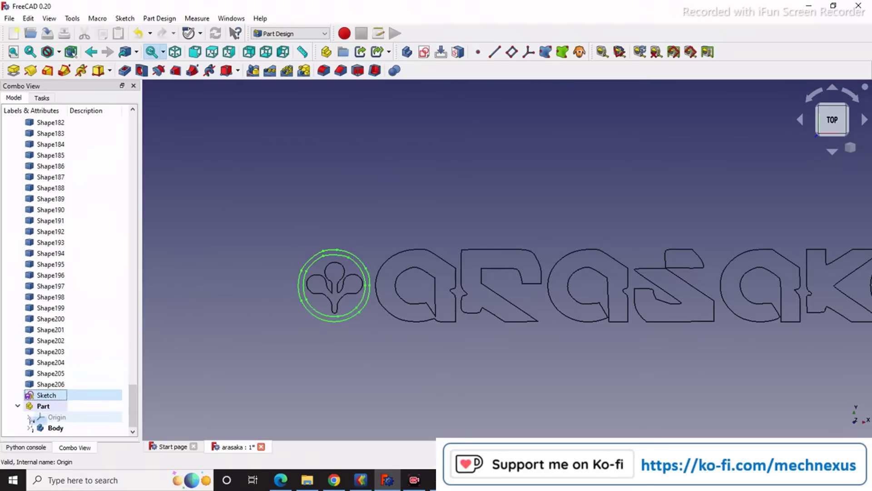
{"action": "left_click_drag", "start_coordinate": [31, 426], "coordinate": [32, 427]}
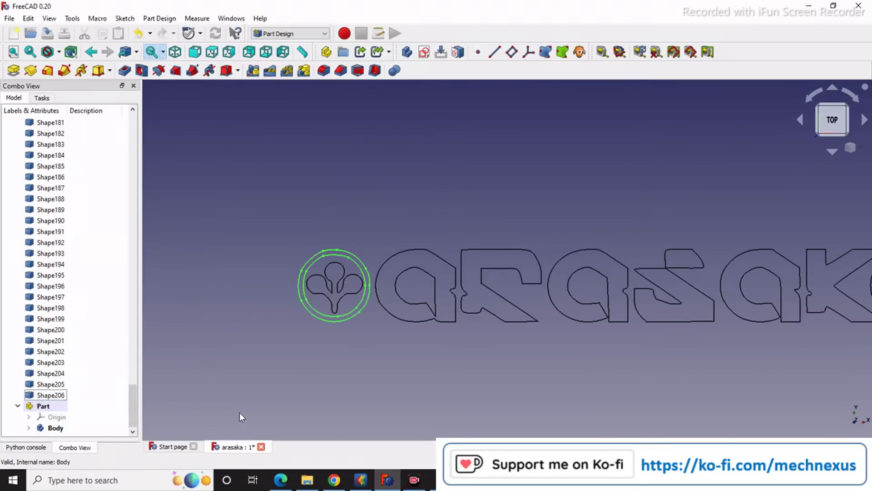
{"action": "left_click", "coordinate": [55, 428]}
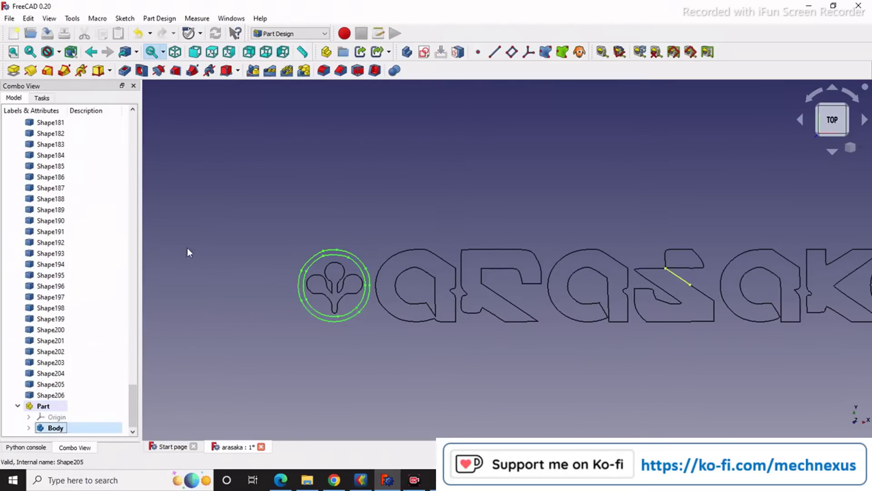
{"action": "left_click", "coordinate": [29, 427]}
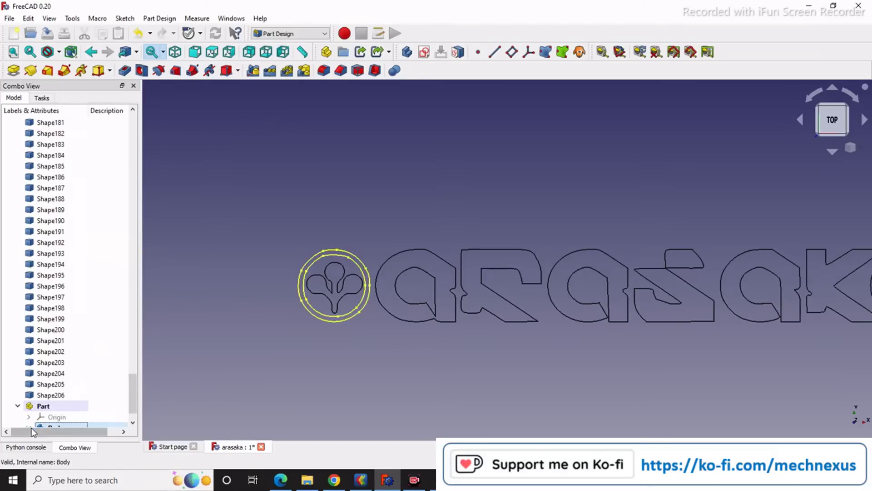
{"action": "left_click", "coordinate": [63, 417]}
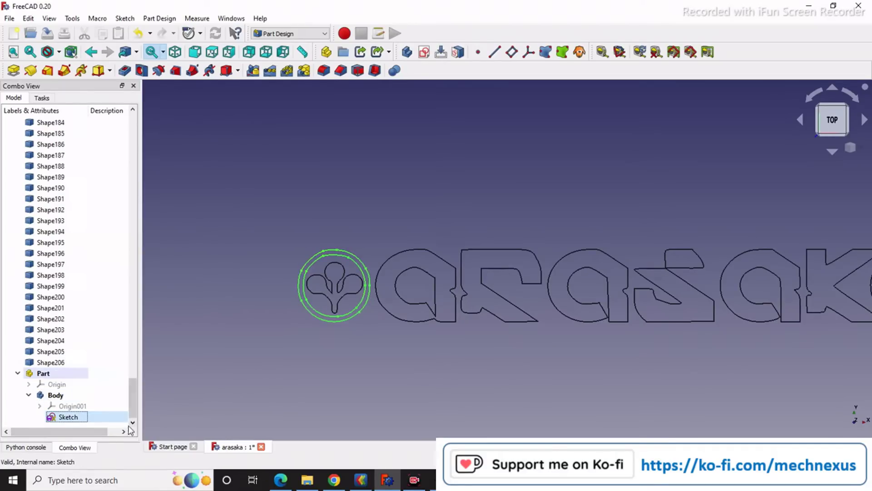
Step: Pad the emblem Sketch to 0.5 mm, then return to the top view
{"action": "left_click", "coordinate": [14, 71]}
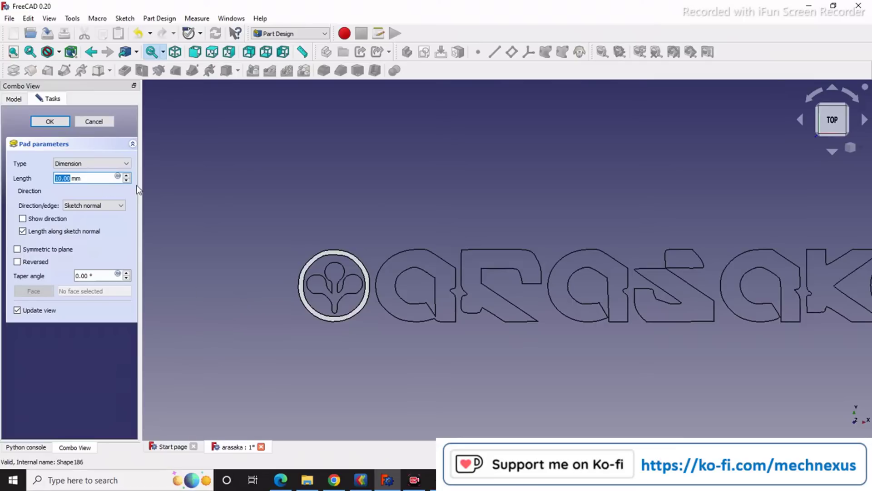
{"action": "middle_click_drag", "start_coordinate": [391, 373], "coordinate": [344, 311]}
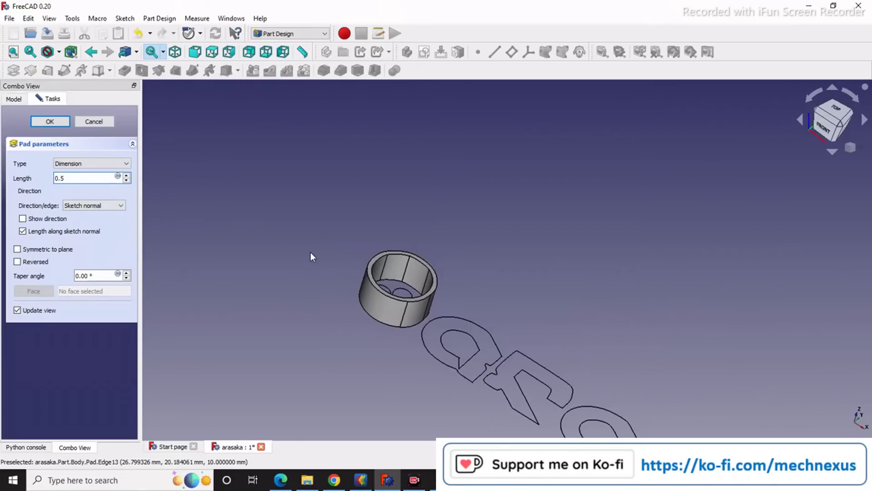
{"action": "scroll", "coordinate": [382, 310], "scroll_direction": "up", "scroll_amount": 5}
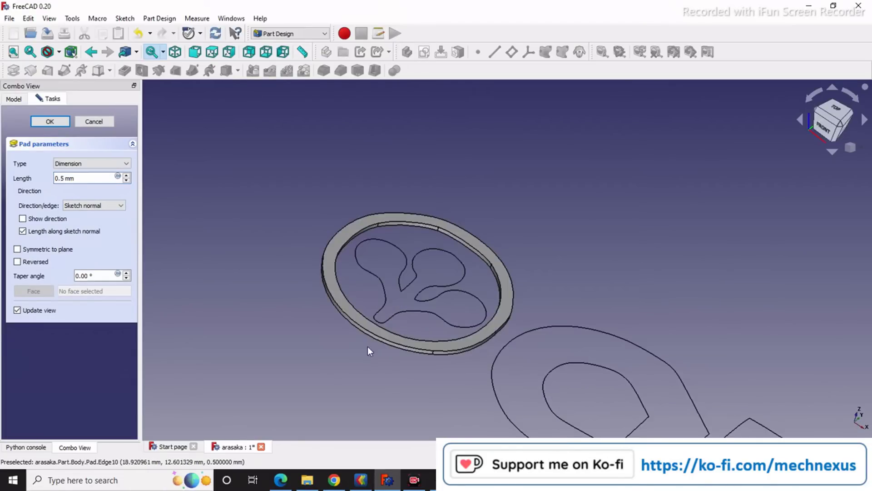
{"action": "left_click", "coordinate": [50, 121]}
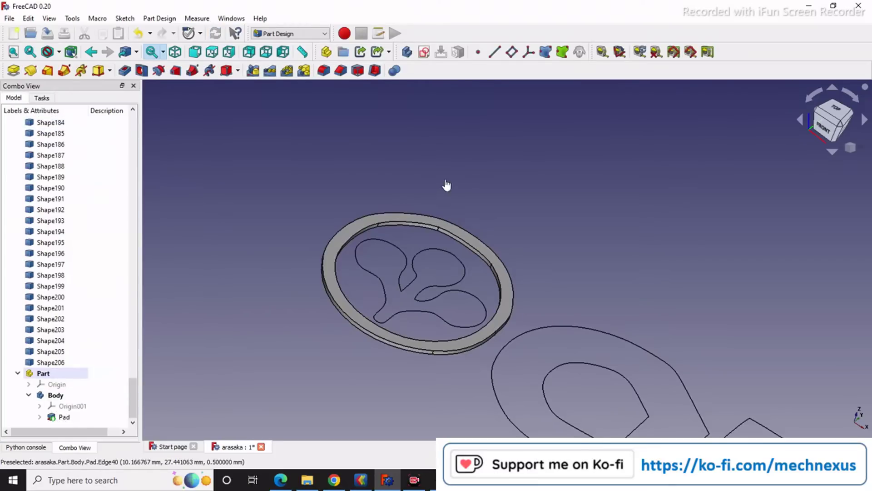
{"action": "scroll", "coordinate": [323, 240], "scroll_direction": "down", "scroll_amount": 5}
{"action": "left_click", "coordinate": [845, 109]}
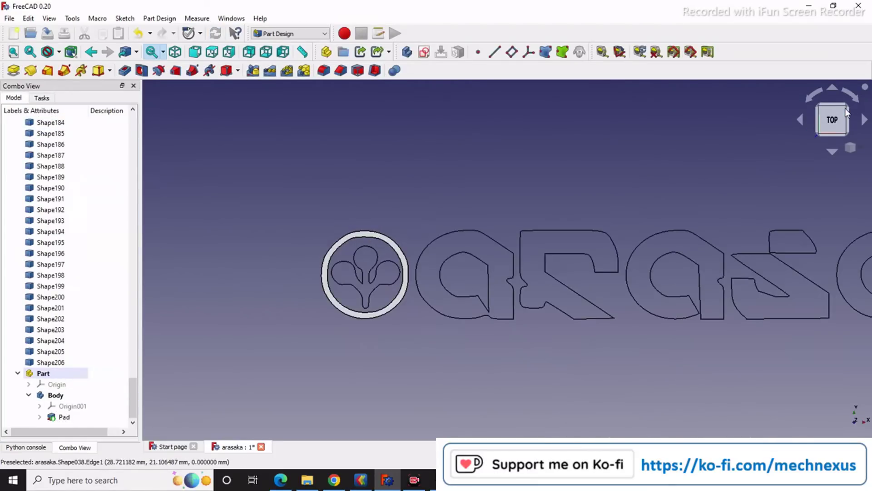
{"action": "scroll", "coordinate": [364, 272], "scroll_direction": "up", "scroll_amount": 3}
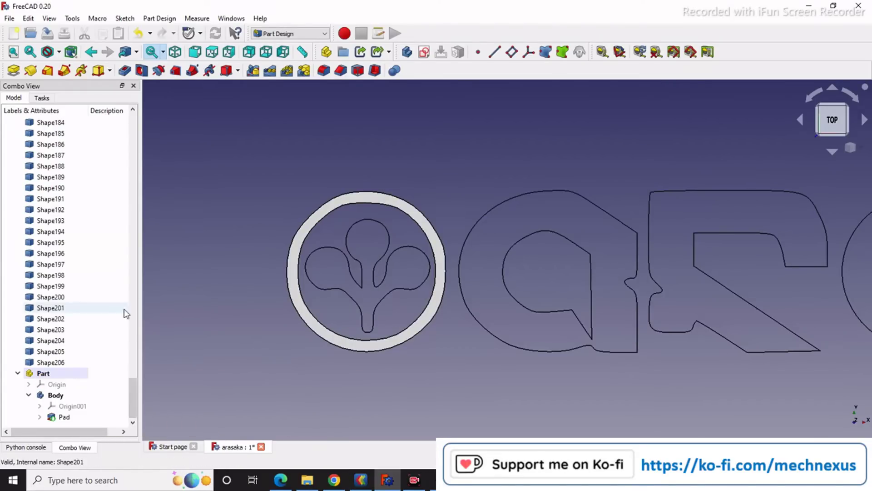
Step: Select the emblem curves Shape014 through Shape023 in the model tree
{"action": "left_click_drag", "start_coordinate": [132, 403], "coordinate": [173, 121]}
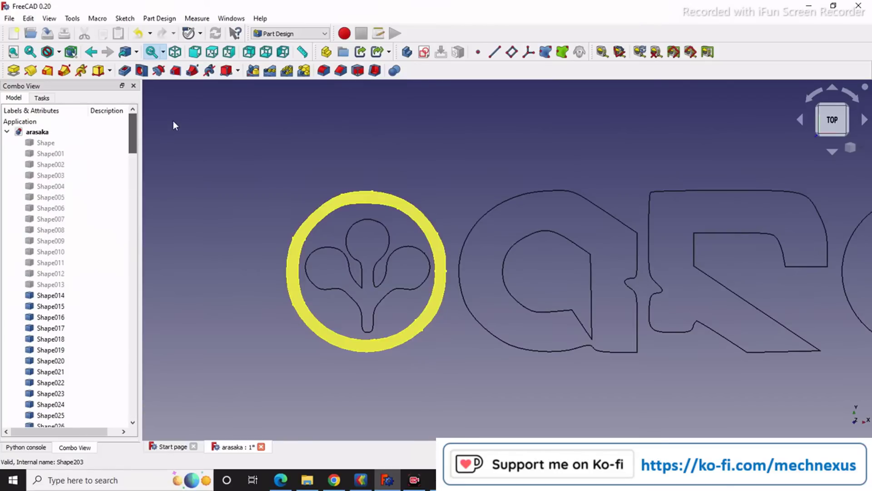
{"action": "left_click", "coordinate": [58, 296]}
{"action": "left_click", "coordinate": [57, 308], "text": "ctrl"}
{"action": "left_click", "coordinate": [55, 318], "text": "ctrl"}
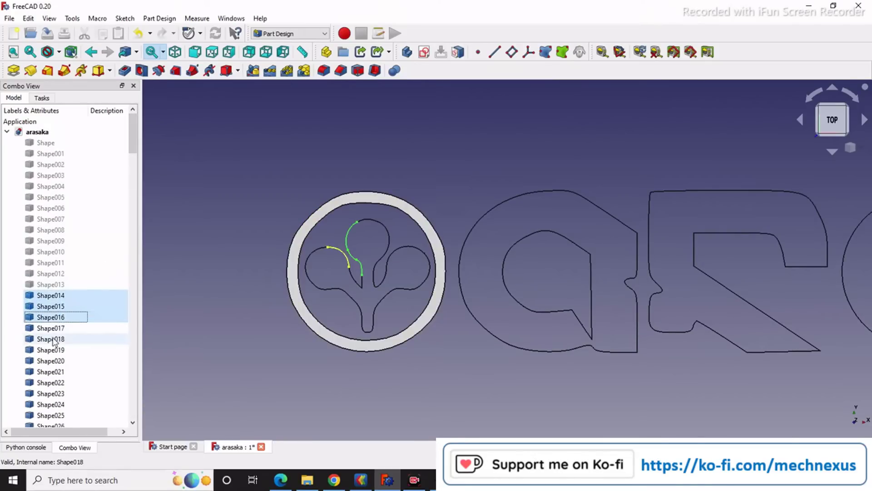
{"action": "left_click", "coordinate": [53, 327], "text": "ctrl"}
{"action": "left_click", "coordinate": [53, 339], "text": "ctrl"}
{"action": "left_click", "coordinate": [52, 350], "text": "ctrl"}
{"action": "left_click", "coordinate": [51, 360], "text": "ctrl"}
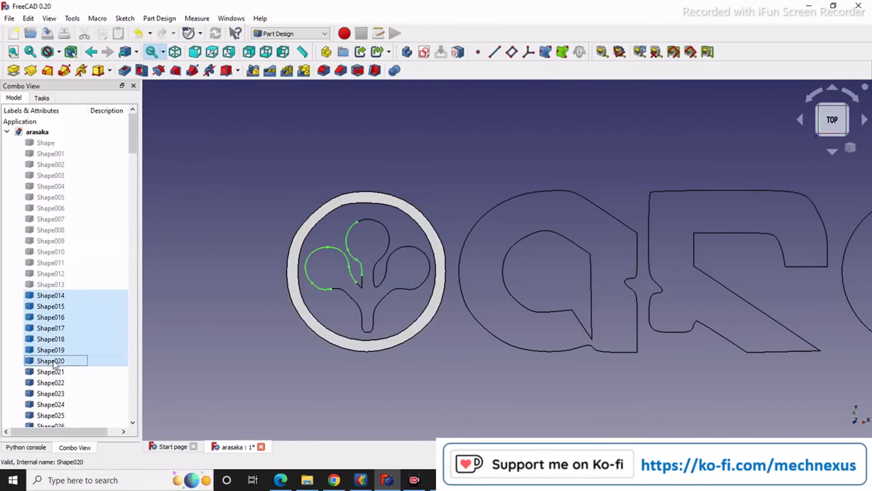
{"action": "left_click", "coordinate": [50, 371], "text": "ctrl"}
{"action": "left_click", "coordinate": [48, 393], "text": "ctrl"}
{"action": "left_click", "coordinate": [50, 382], "text": "ctrl"}
Step: Add Shape024 through Shape036 to the emblem curve selection
{"action": "scroll", "coordinate": [53, 345], "scroll_direction": "down", "scroll_amount": 4}
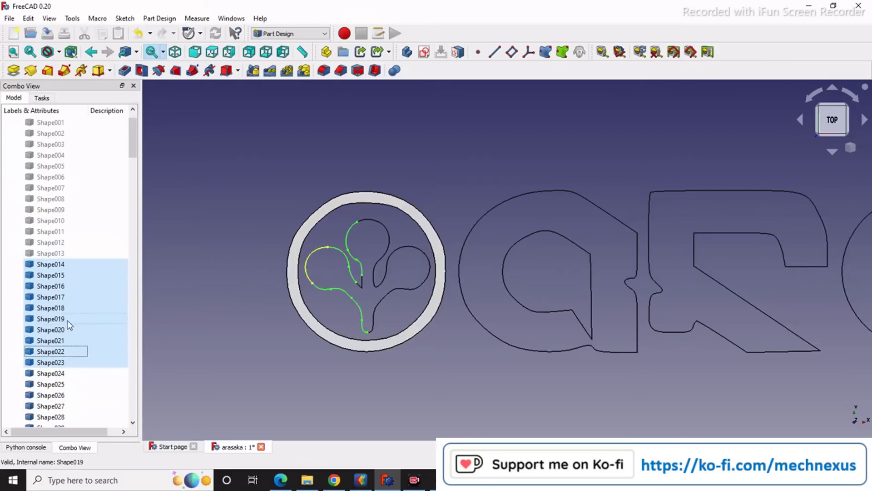
{"action": "left_click", "coordinate": [59, 275], "text": "ctrl"}
{"action": "left_click", "coordinate": [58, 286], "text": "ctrl"}
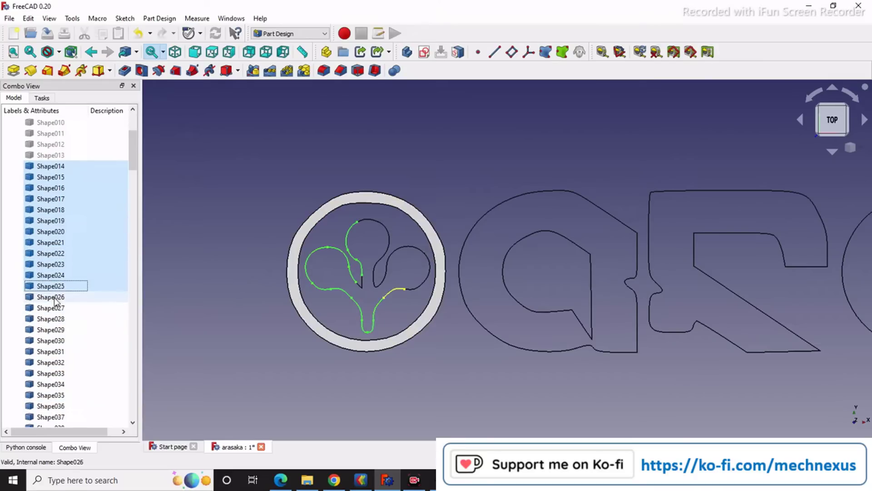
{"action": "left_click", "coordinate": [57, 296], "text": "ctrl"}
{"action": "left_click", "coordinate": [55, 308], "text": "ctrl"}
{"action": "left_click", "coordinate": [55, 319], "text": "ctrl"}
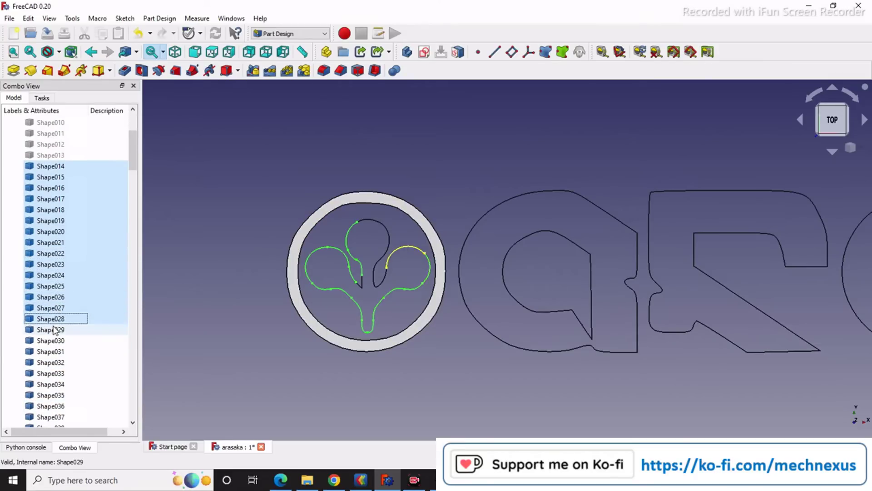
{"action": "left_click", "coordinate": [53, 330], "text": "ctrl"}
{"action": "left_click", "coordinate": [52, 340], "text": "ctrl"}
{"action": "left_click", "coordinate": [54, 351], "text": "ctrl"}
{"action": "left_click", "coordinate": [54, 362], "text": "ctrl"}
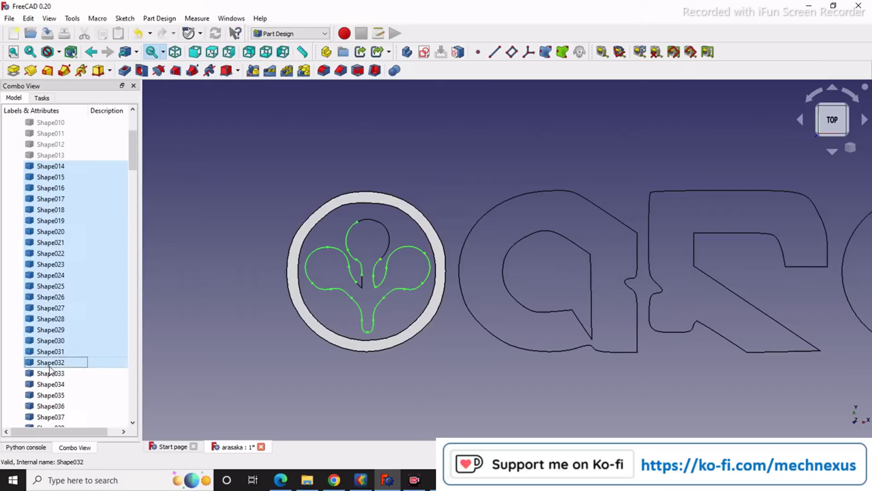
{"action": "left_click", "coordinate": [55, 375], "text": "ctrl"}
{"action": "left_click", "coordinate": [54, 384], "text": "ctrl"}
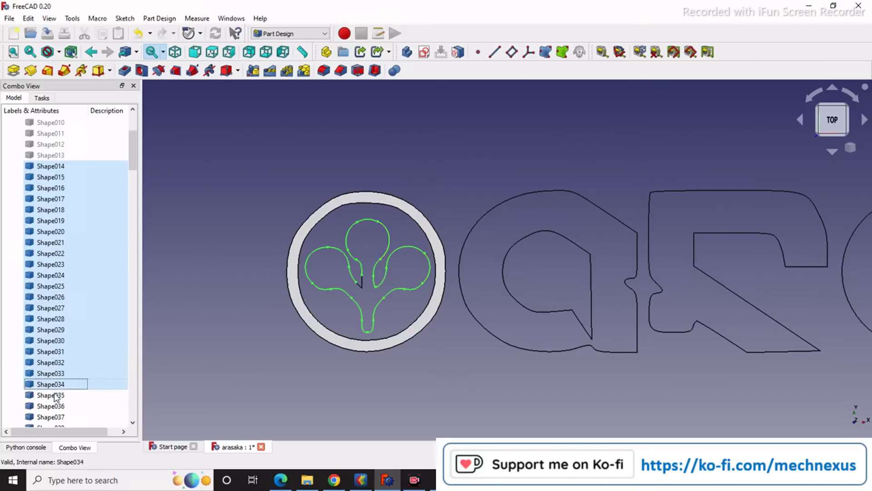
{"action": "left_click", "coordinate": [54, 395], "text": "ctrl"}
{"action": "left_click", "coordinate": [53, 407], "text": "ctrl"}
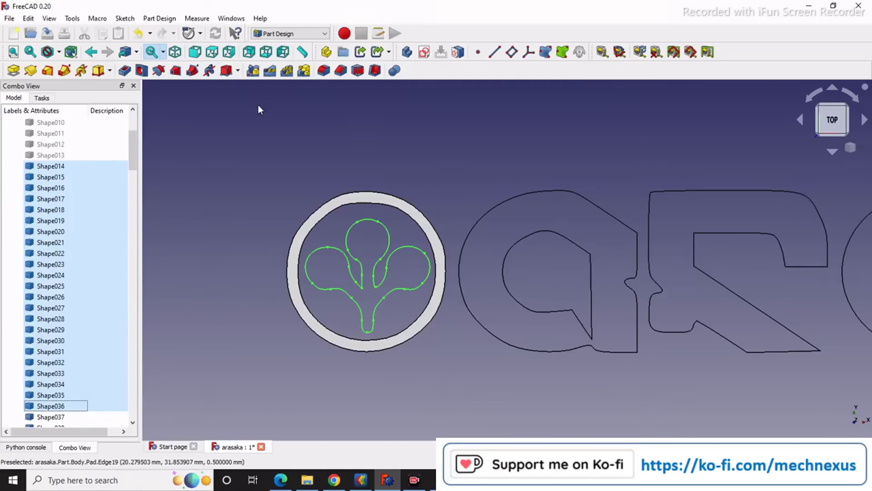
{"action": "left_click", "coordinate": [297, 35]}
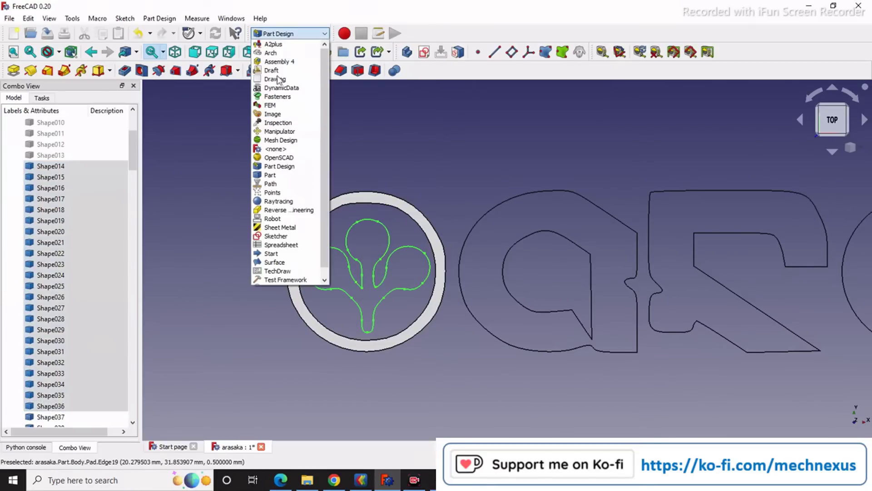
Step: Return to Draft, select Sketch001 below the 0.5 mm Pad, and open the workbench list
{"action": "left_click", "coordinate": [277, 71]}
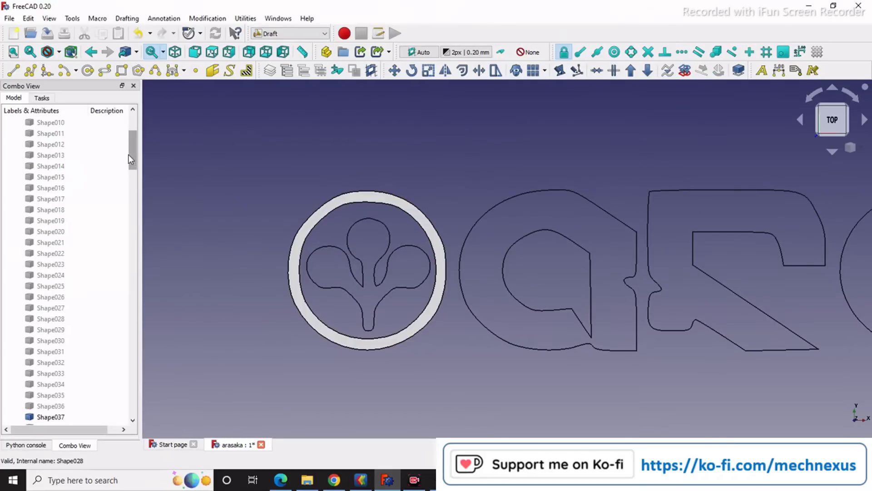
{"action": "scroll", "coordinate": [124, 262], "scroll_direction": "down", "scroll_amount": 20}
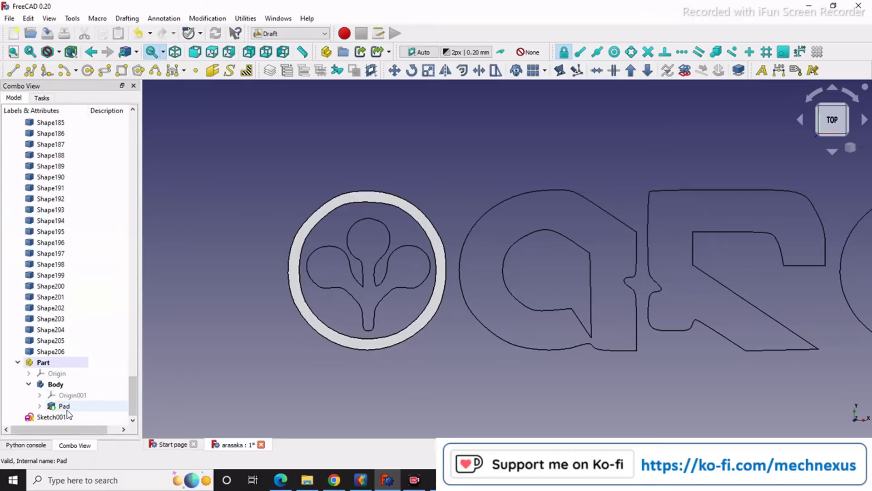
{"action": "left_click", "coordinate": [67, 410]}
{"action": "mouse_move", "coordinate": [35, 415]}
{"action": "left_mouse_down"}
{"action": "mouse_move", "coordinate": [84, 409]}
{"action": "mouse_move", "coordinate": [38, 411]}
{"action": "mouse_move", "coordinate": [56, 386]}
{"action": "left_mouse_up"}
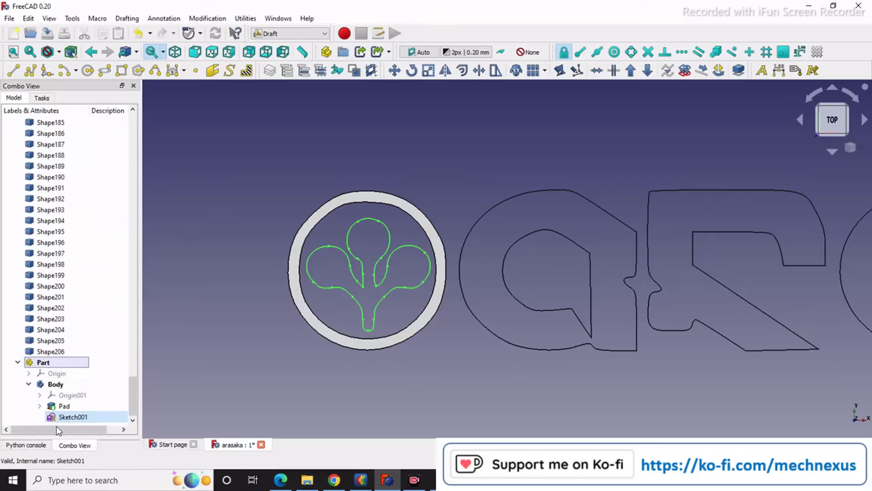
{"action": "left_click", "coordinate": [66, 417]}
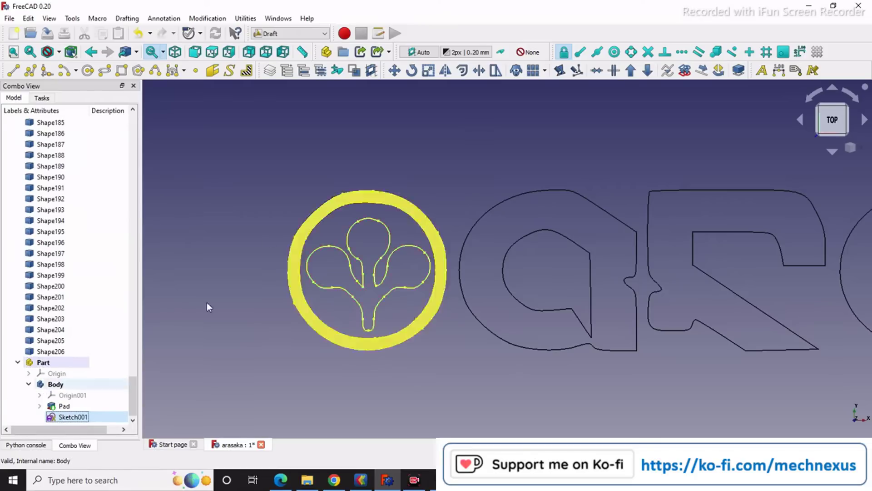
{"action": "left_click", "coordinate": [297, 34]}
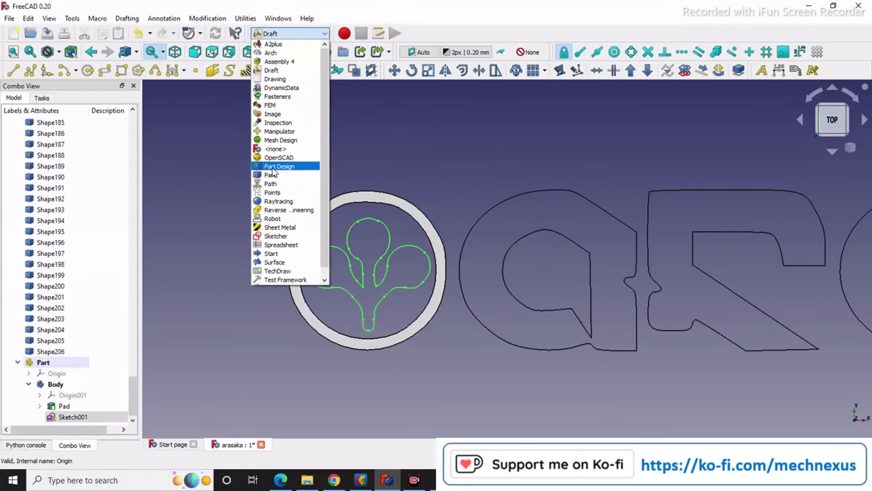
Step: In Part Design, try padding Sketch001 by 0.5 mm, then dismiss the multiple-solids error and cancel
{"action": "left_click", "coordinate": [274, 166]}
{"action": "left_click", "coordinate": [16, 99]}
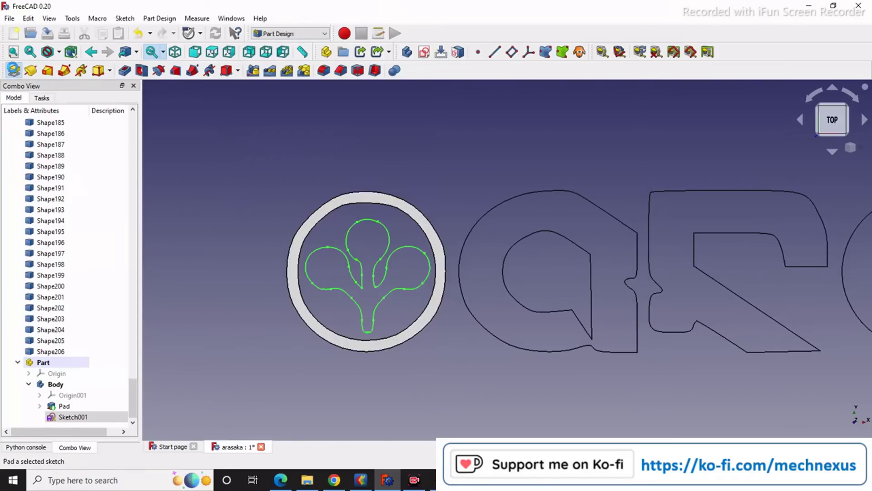
{"action": "left_click", "coordinate": [14, 70]}
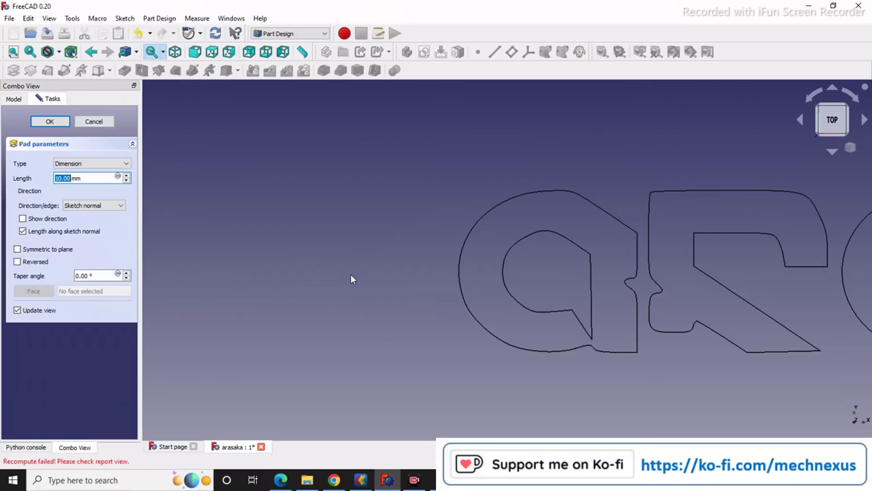
{"action": "type", "text": "0.5"}
{"action": "left_click", "coordinate": [56, 124]}
{"action": "left_click", "coordinate": [540, 207]}
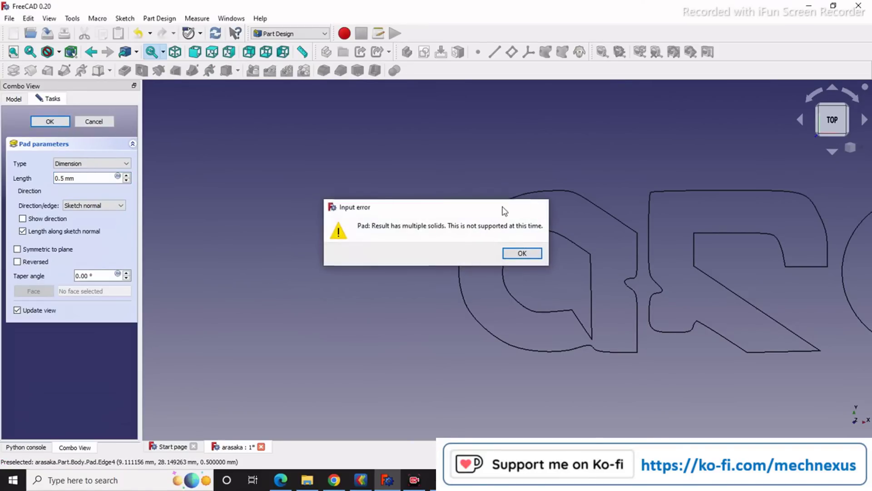
{"action": "left_click", "coordinate": [89, 122]}
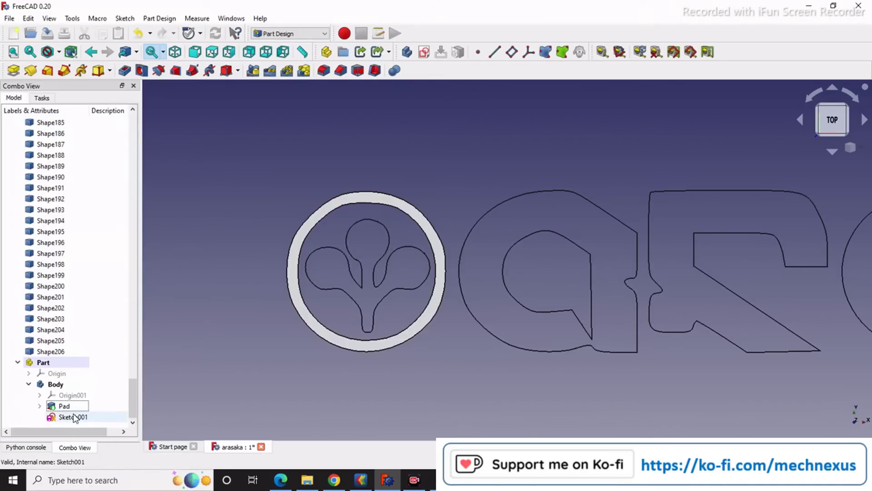
Step: Create a second body, Body001, under the Part container
{"action": "left_click", "coordinate": [44, 362]}
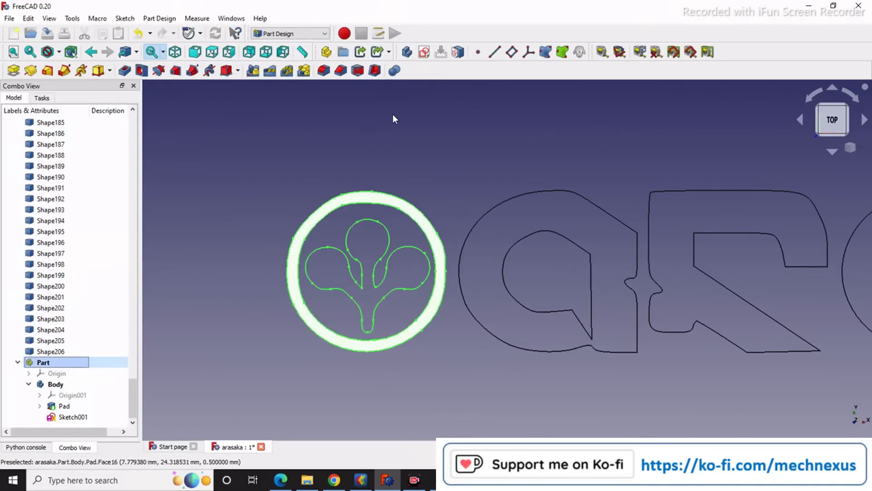
{"action": "left_click", "coordinate": [421, 118]}
{"action": "left_click", "coordinate": [407, 52]}
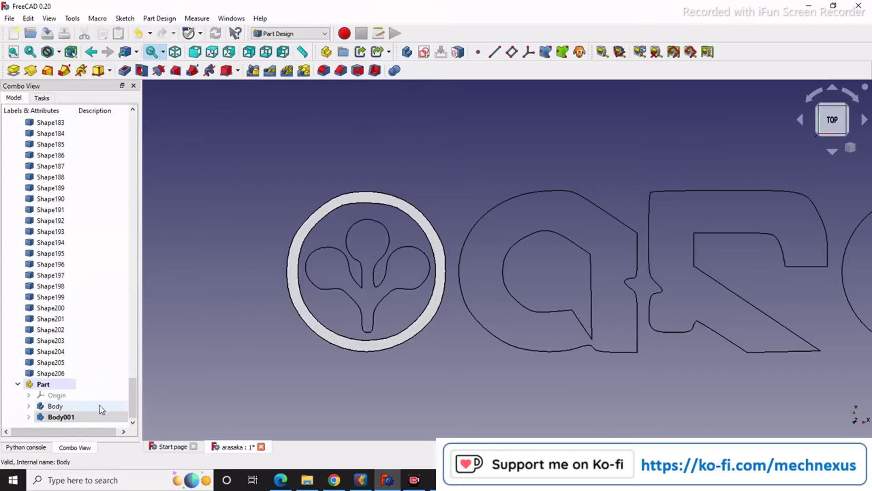
Step: Expand Body and Body001 and try dragging Sketch001 into Body001, dismissing the error
{"action": "left_click", "coordinate": [32, 417]}
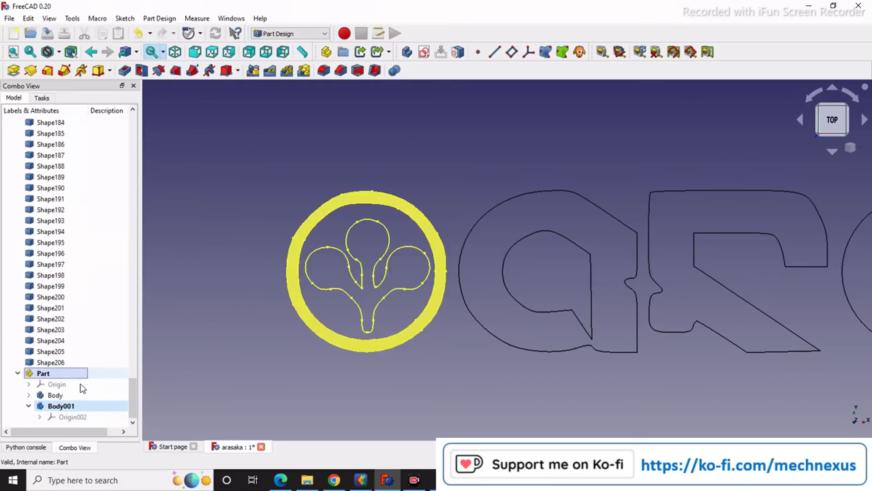
{"action": "left_click", "coordinate": [30, 395]}
{"action": "scroll", "coordinate": [32, 398], "scroll_direction": "down", "scroll_amount": 1}
{"action": "mouse_move", "coordinate": [73, 395]}
{"action": "left_mouse_down"}
{"action": "mouse_move", "coordinate": [87, 394]}
{"action": "mouse_move", "coordinate": [28, 400]}
{"action": "mouse_move", "coordinate": [56, 409]}
{"action": "left_mouse_up"}
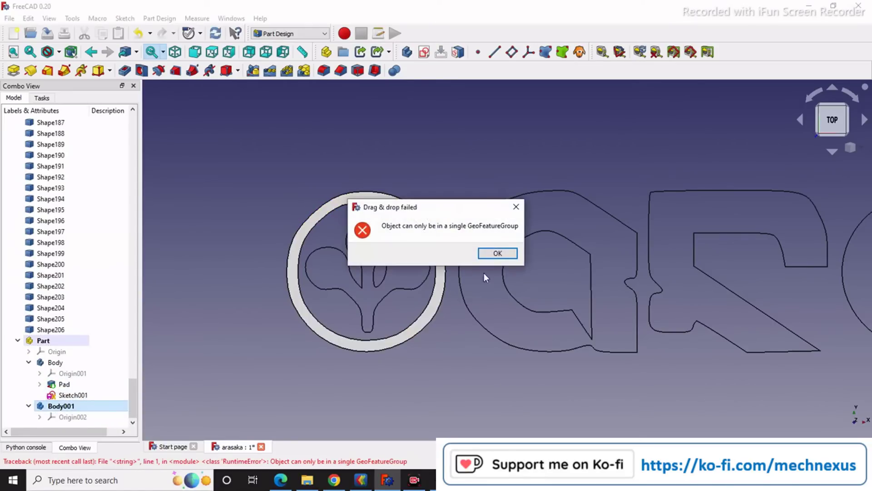
{"action": "left_click", "coordinate": [498, 253]}
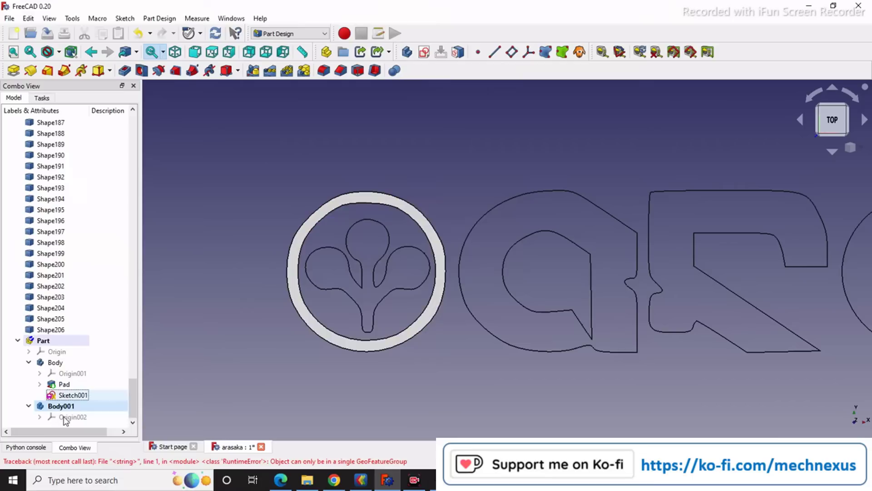
Step: Delete Sketch001 from the ring's Body
{"action": "right_click", "coordinate": [80, 396]}
{"action": "left_click", "coordinate": [114, 292]}
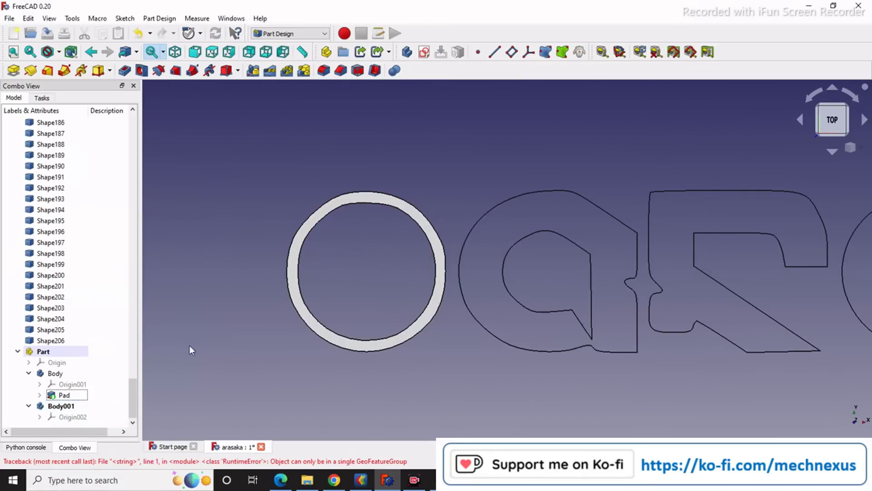
{"action": "left_click_drag", "start_coordinate": [129, 397], "coordinate": [152, 156]}
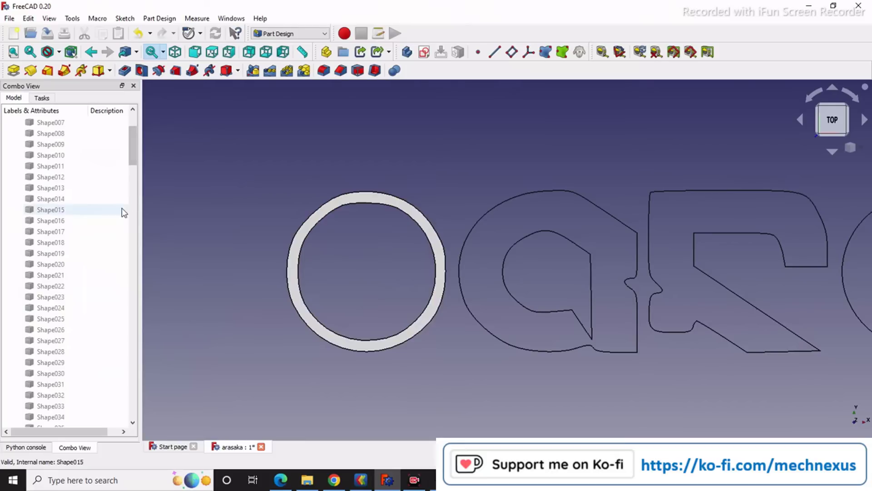
Step: Make the emblem shapes Shape013 through Shape036 visible again
{"action": "scroll", "coordinate": [96, 277], "scroll_direction": "down", "scroll_amount": 2}
{"action": "left_click", "coordinate": [44, 374]}
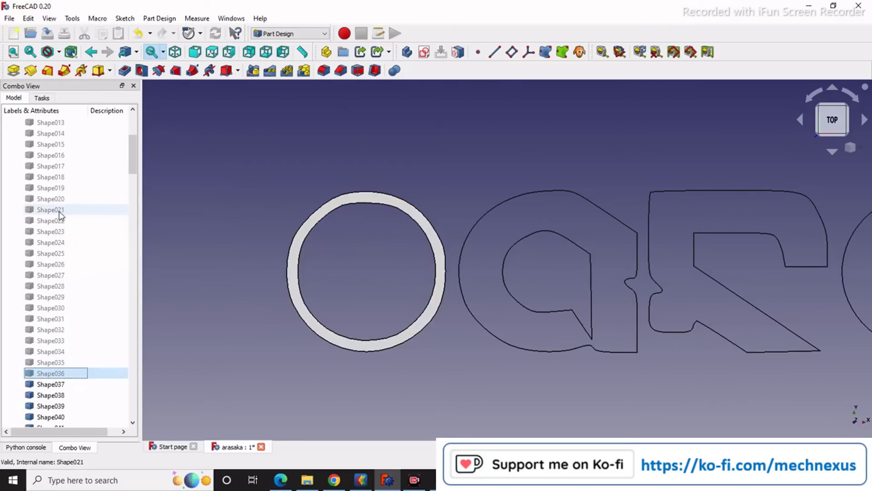
{"action": "left_click", "coordinate": [59, 188], "text": "shift"}
{"action": "right_click", "coordinate": [59, 188]}
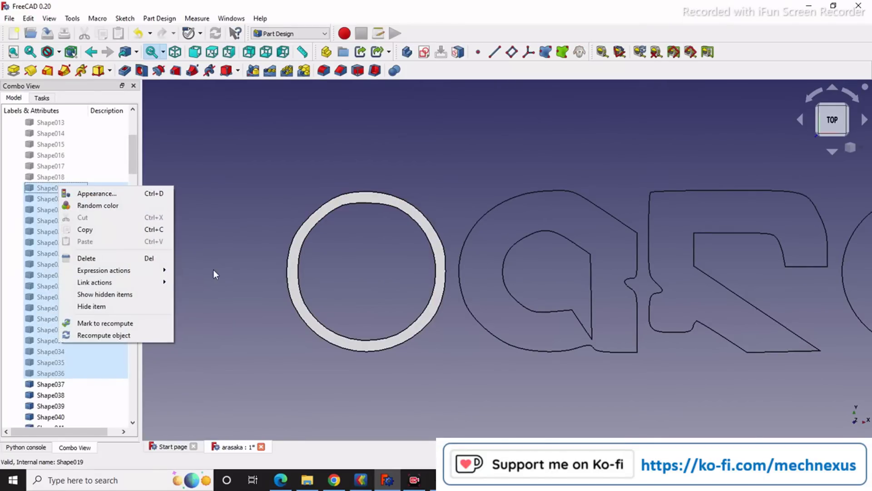
{"action": "left_click", "coordinate": [214, 271]}
{"action": "left_click", "coordinate": [50, 188]}
{"action": "left_click", "coordinate": [56, 373], "text": "shift"}
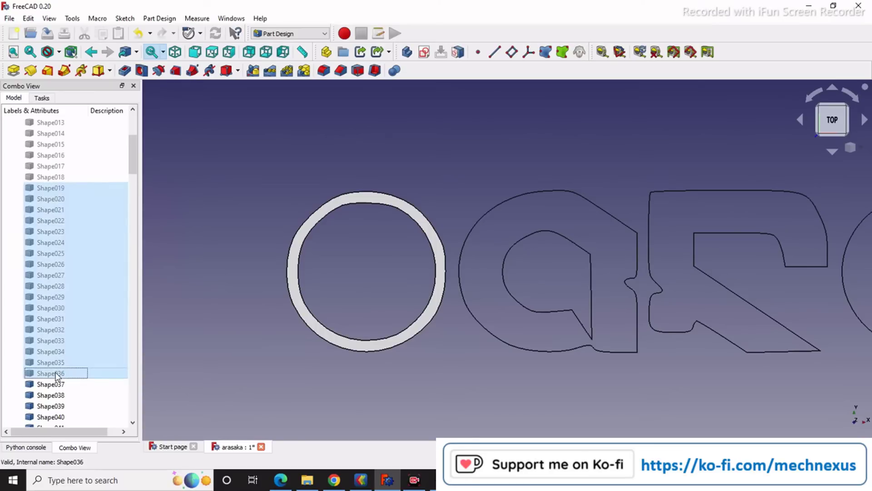
{"action": "key", "text": "space"}
{"action": "left_click", "coordinate": [53, 177]}
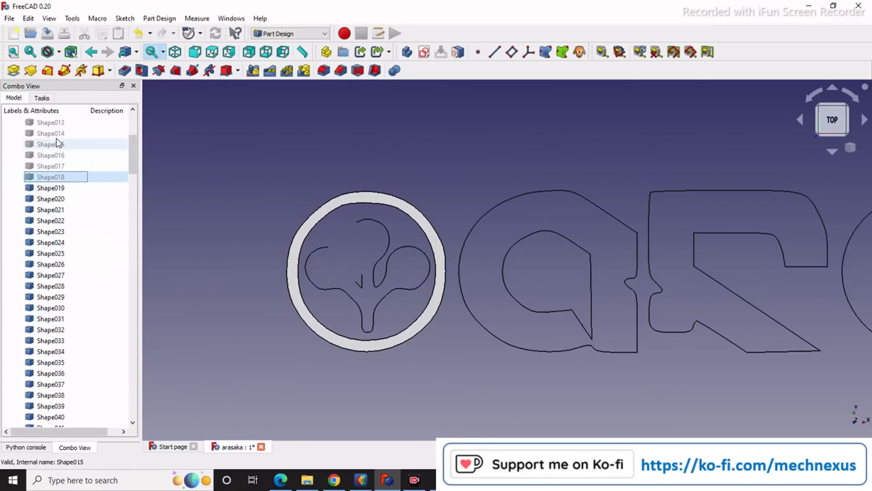
{"action": "left_click", "coordinate": [56, 123], "text": "shift"}
{"action": "key", "text": "space"}
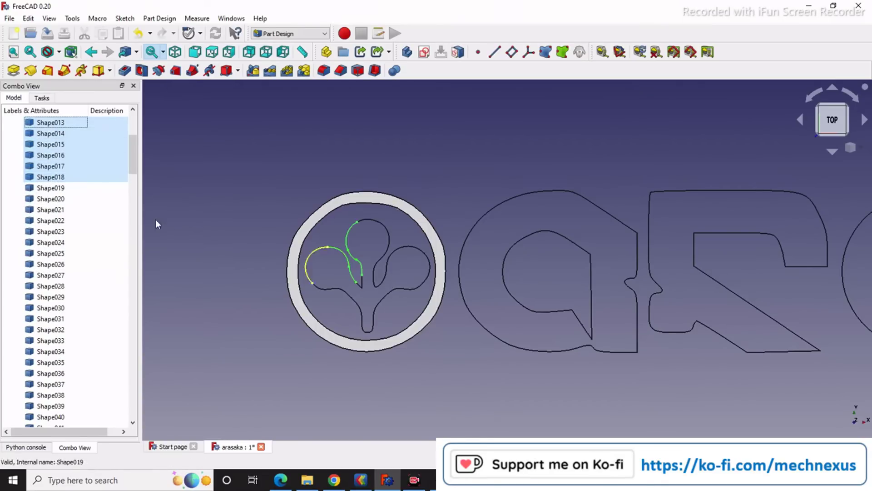
Step: Select the emblem curves Shape013 through Shape036 and switch to an isometric view
{"action": "left_click", "coordinate": [321, 347]}
{"action": "left_click", "coordinate": [46, 123]}
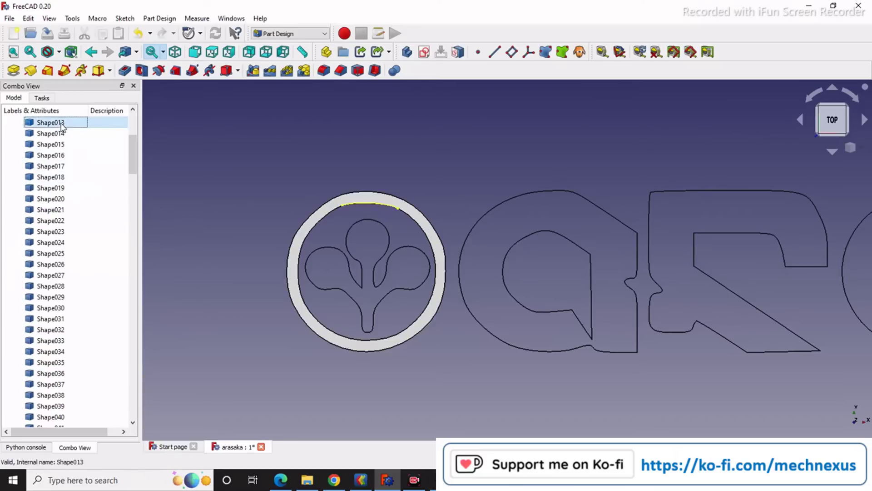
{"action": "left_click_drag", "start_coordinate": [58, 133], "coordinate": [59, 389]}
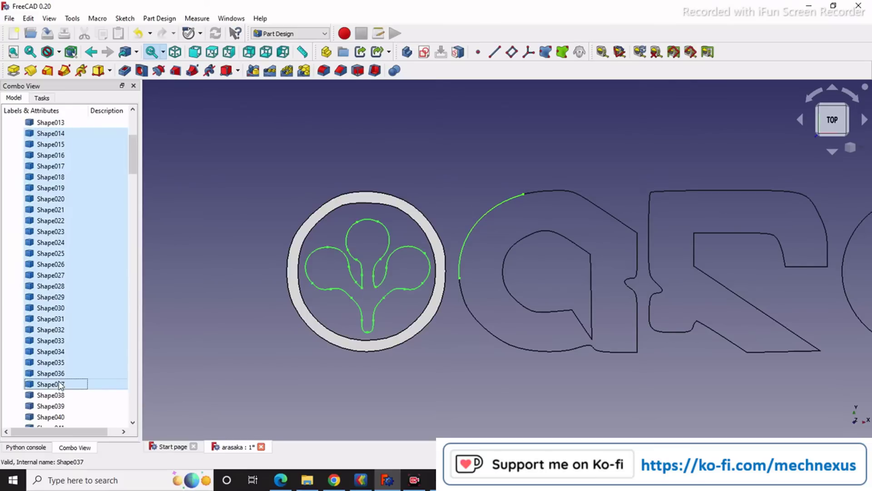
{"action": "left_click", "coordinate": [471, 234]}
{"action": "left_click", "coordinate": [50, 373]}
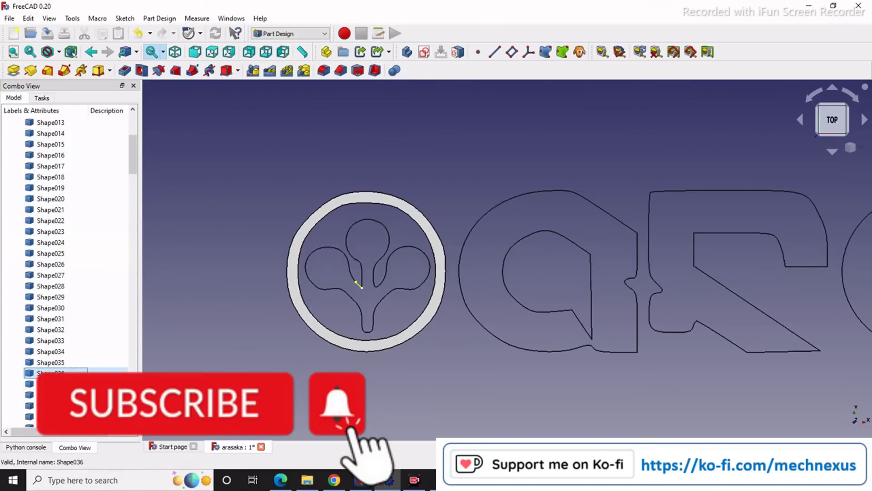
{"action": "left_click", "coordinate": [61, 123], "text": "shift"}
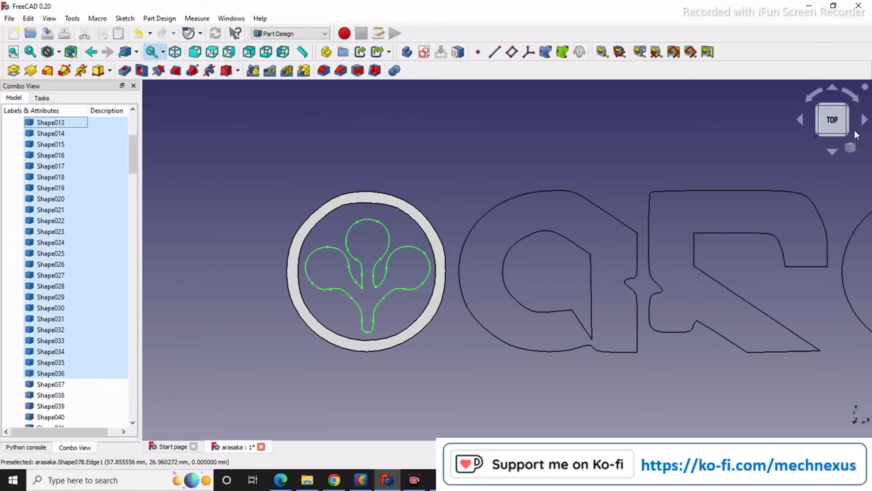
{"action": "left_click", "coordinate": [865, 151]}
{"action": "left_click", "coordinate": [832, 181]}
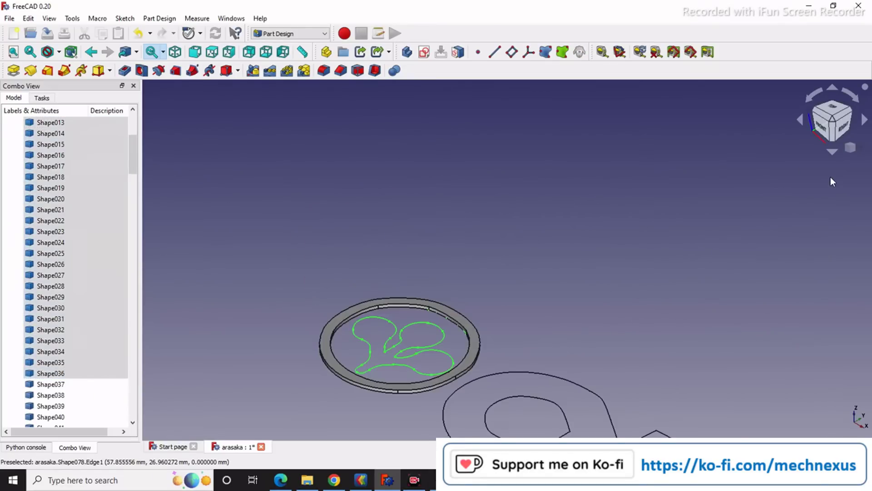
Step: Reselect the emblem shapes Shape014 through Shape036 and bring up the workbench list
{"action": "left_click", "coordinate": [60, 124]}
{"action": "left_click", "coordinate": [51, 133]}
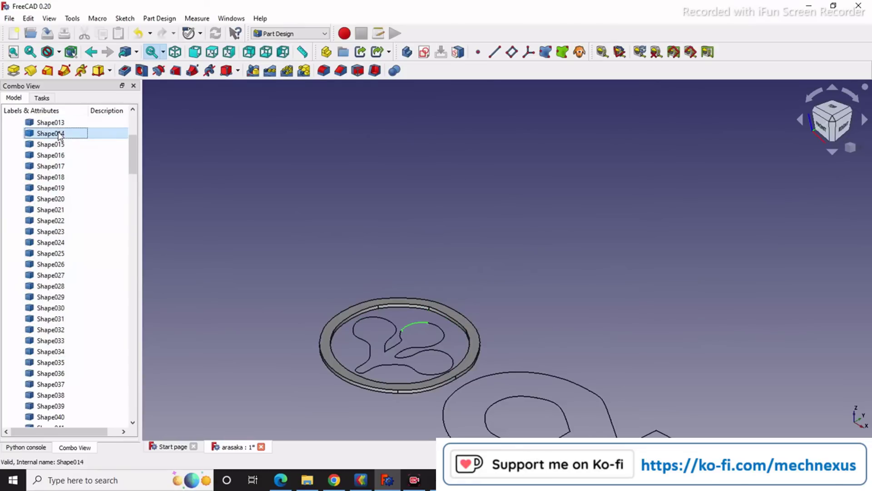
{"action": "left_click", "coordinate": [50, 385], "text": "shift"}
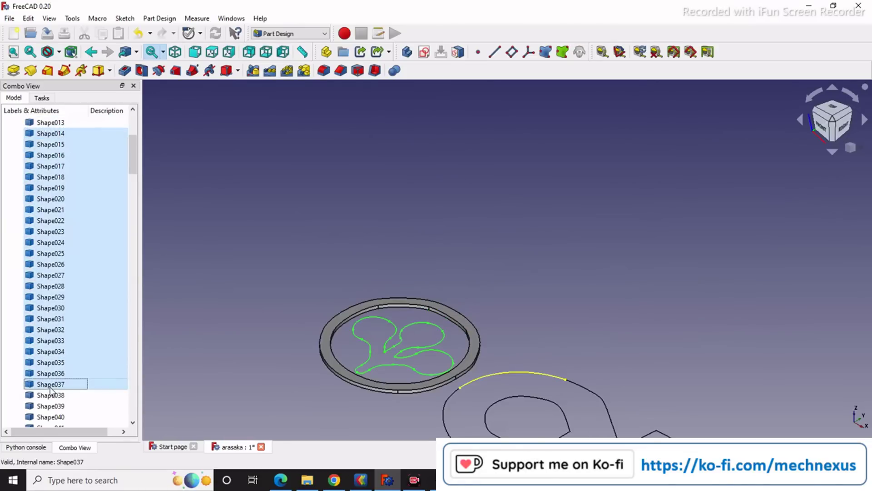
{"action": "left_click", "coordinate": [58, 133]}
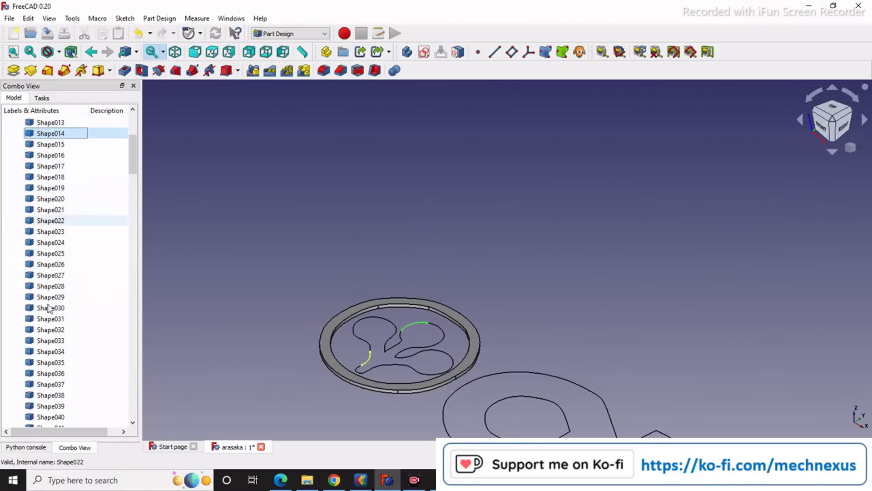
{"action": "left_click", "coordinate": [50, 374], "text": "shift"}
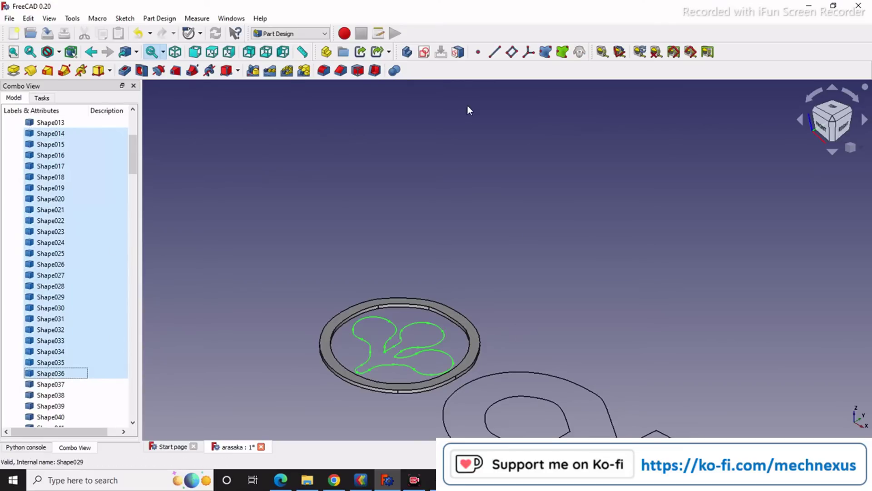
{"action": "left_click", "coordinate": [301, 33]}
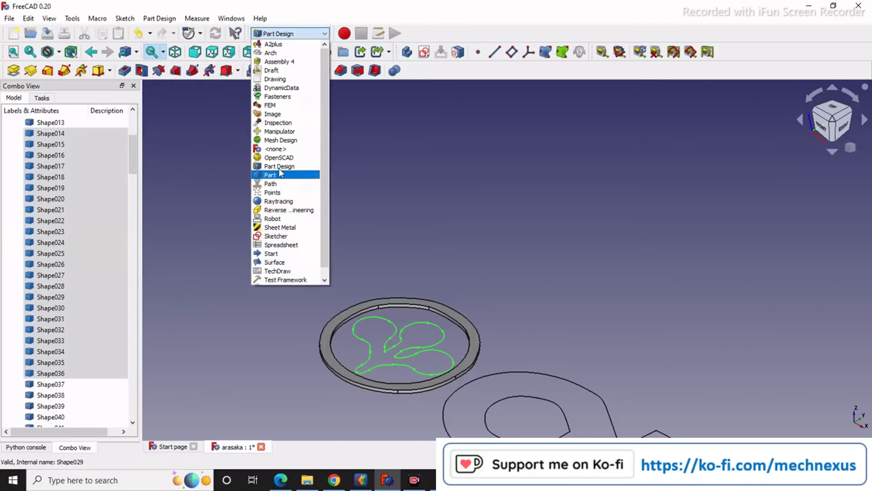
Step: In Draft, hide the selected shapes, move Sketch001 into Body001, then return to Part Design
{"action": "left_click", "coordinate": [275, 68]}
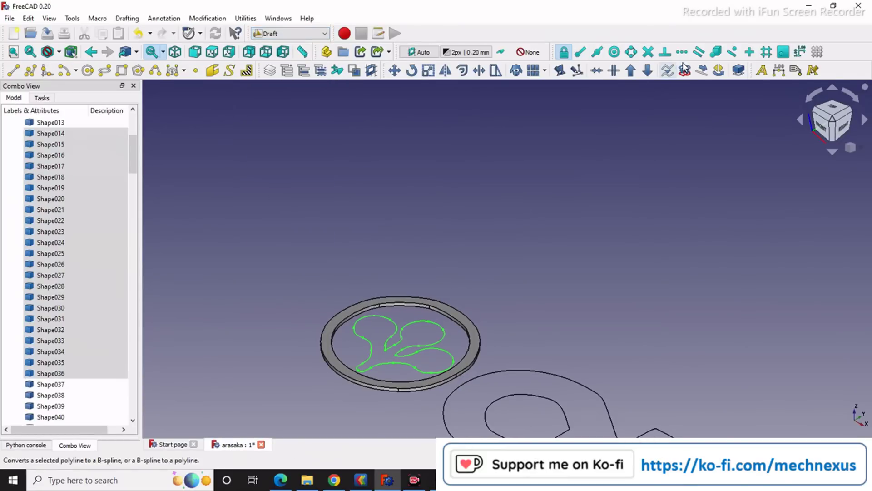
{"action": "key", "text": "space"}
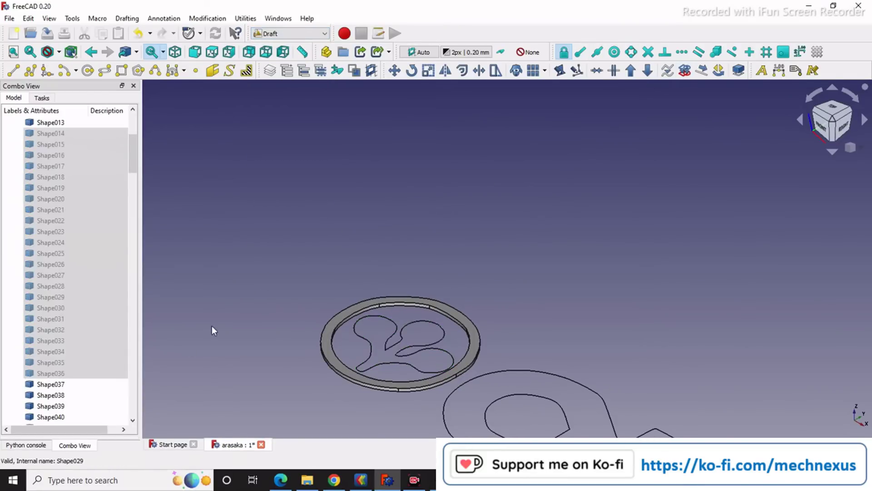
{"action": "left_click_drag", "start_coordinate": [135, 168], "coordinate": [135, 411]}
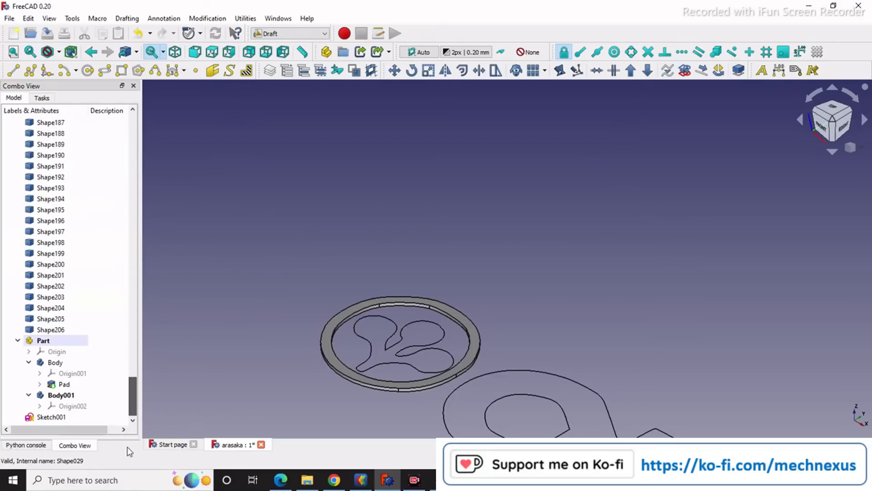
{"action": "left_click", "coordinate": [50, 418]}
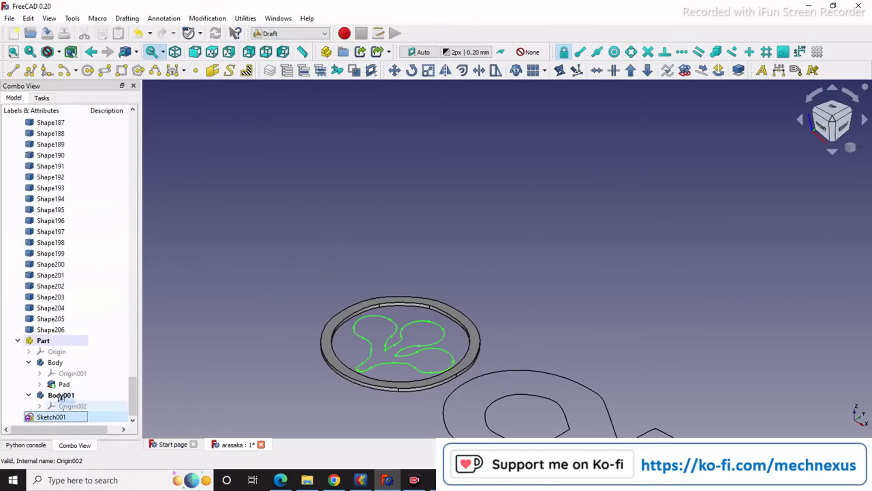
{"action": "left_click_drag", "start_coordinate": [44, 392], "coordinate": [50, 394]}
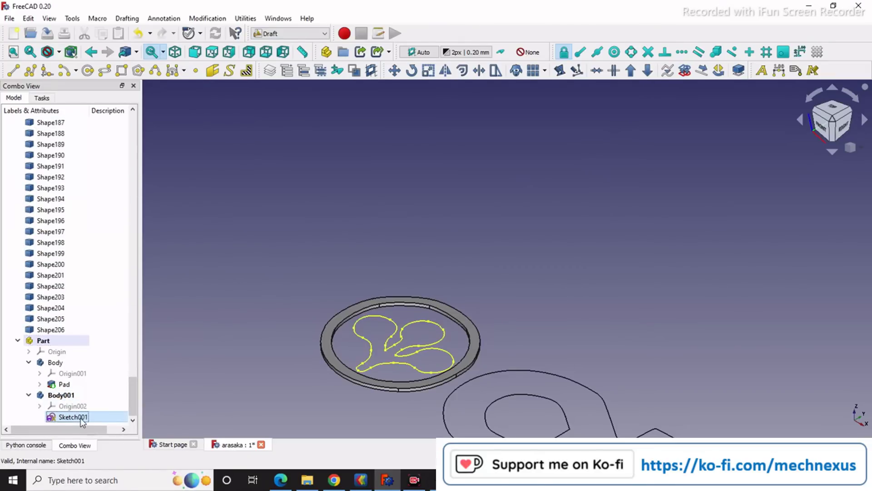
{"action": "left_click", "coordinate": [285, 34]}
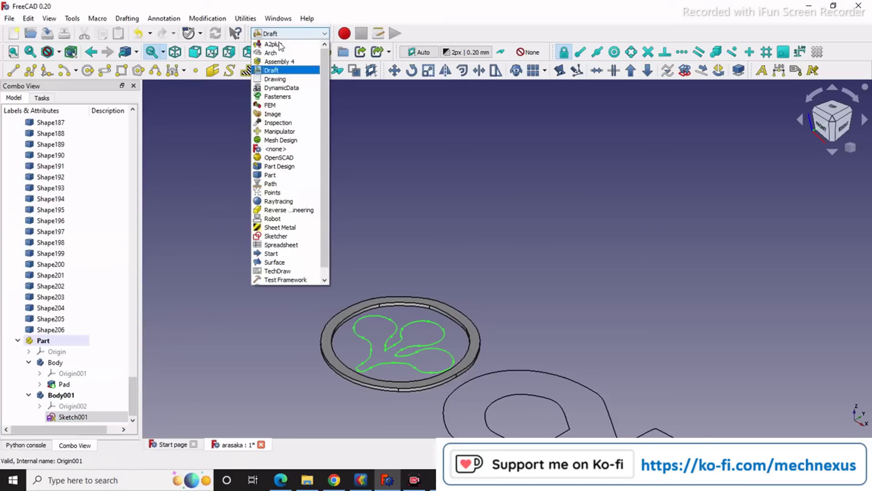
{"action": "left_click", "coordinate": [286, 166]}
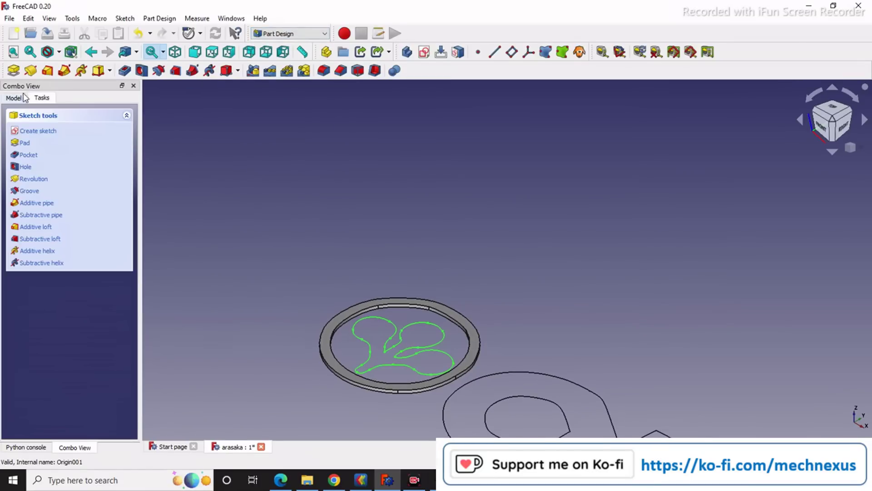
Step: Pad Sketch001 in Body001 by 0.5 mm to create Pad001
{"action": "left_click", "coordinate": [24, 142]}
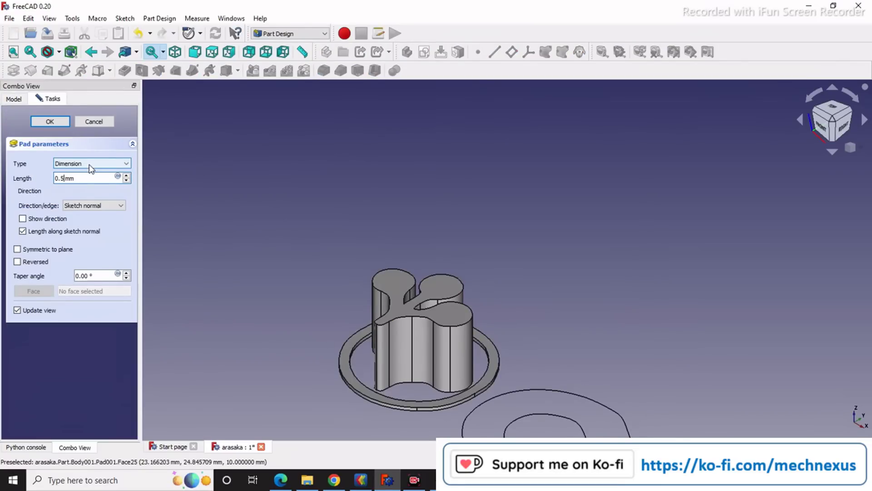
{"action": "left_click", "coordinate": [50, 122]}
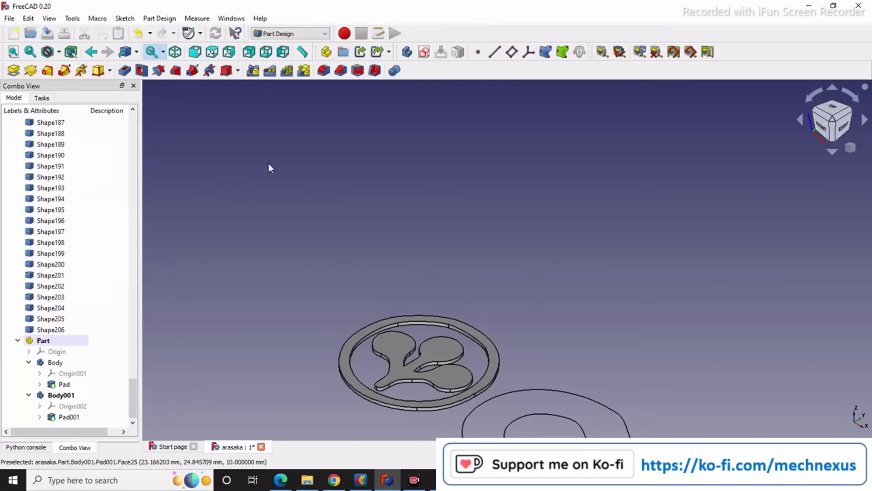
Step: View the padded ring and emblem from the top and zoom out
{"action": "left_click", "coordinate": [831, 107]}
{"action": "scroll", "coordinate": [338, 370], "scroll_direction": "down", "scroll_amount": 5}
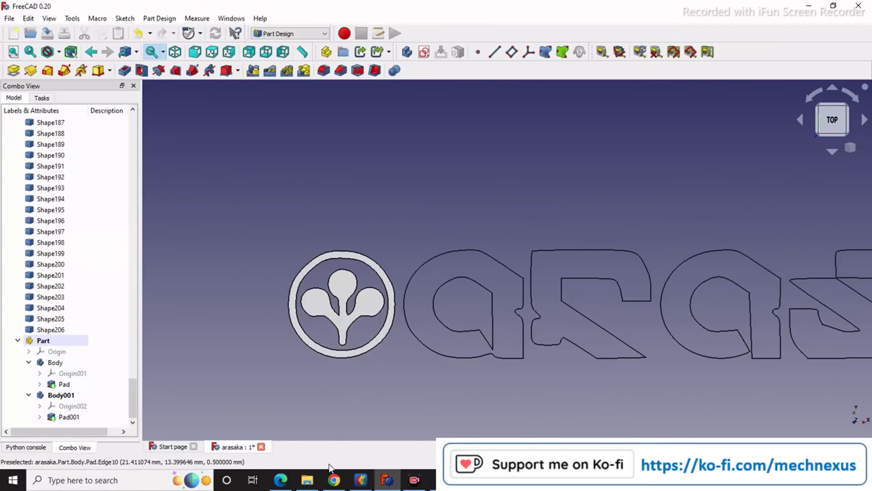
{"action": "scroll", "coordinate": [308, 316], "scroll_direction": "down", "scroll_amount": 2}
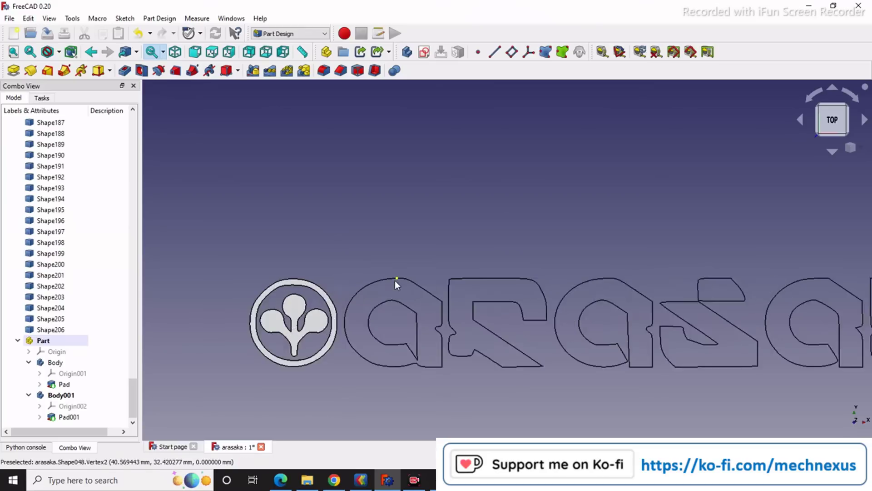
{"action": "scroll", "coordinate": [395, 285], "scroll_direction": "down", "scroll_amount": 4}
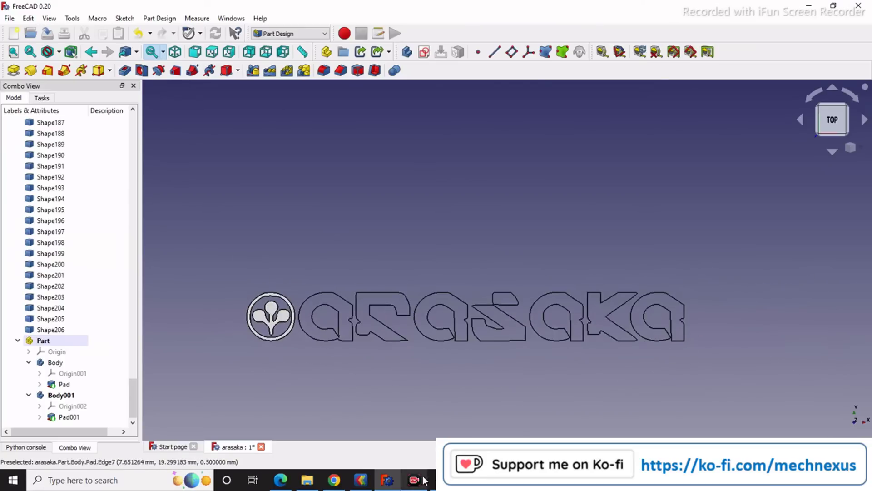
Step: Glance at the arasaka drawing in AutoCAD, then bring up the final STL in CAD Assistant
{"action": "left_click", "coordinate": [390, 483]}
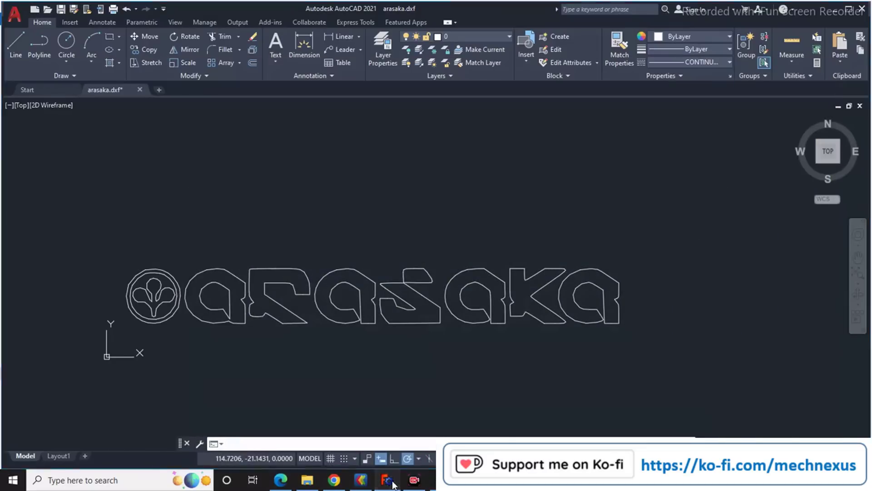
{"action": "left_click", "coordinate": [393, 484]}
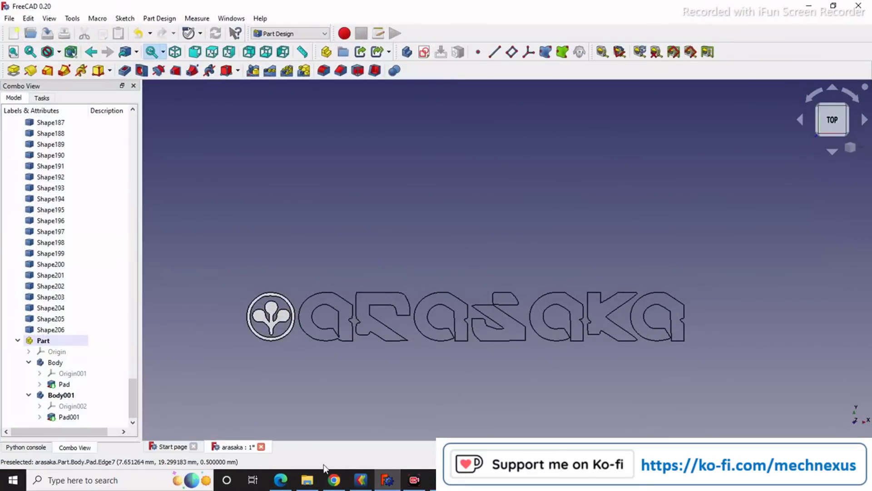
{"action": "left_click", "coordinate": [361, 479]}
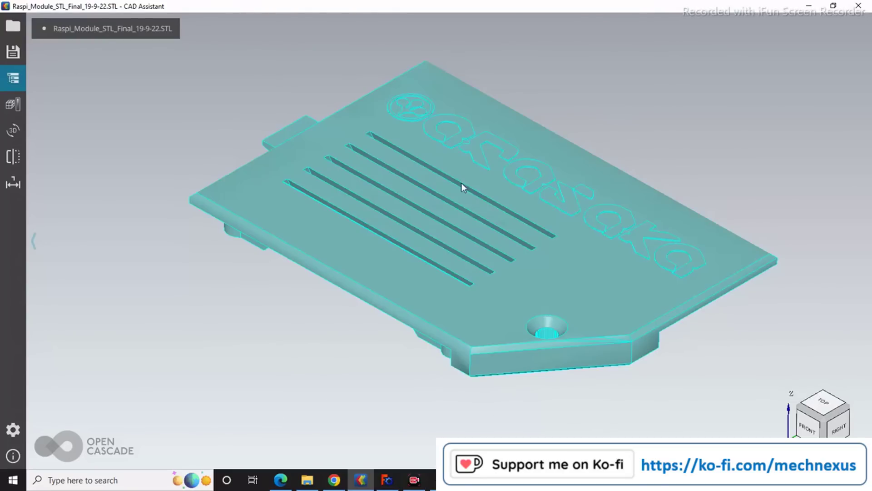
Step: Switch between FreeCAD and the embossed STL in CAD Assistant to compare, ending on FreeCAD
{"action": "left_click", "coordinate": [389, 481]}
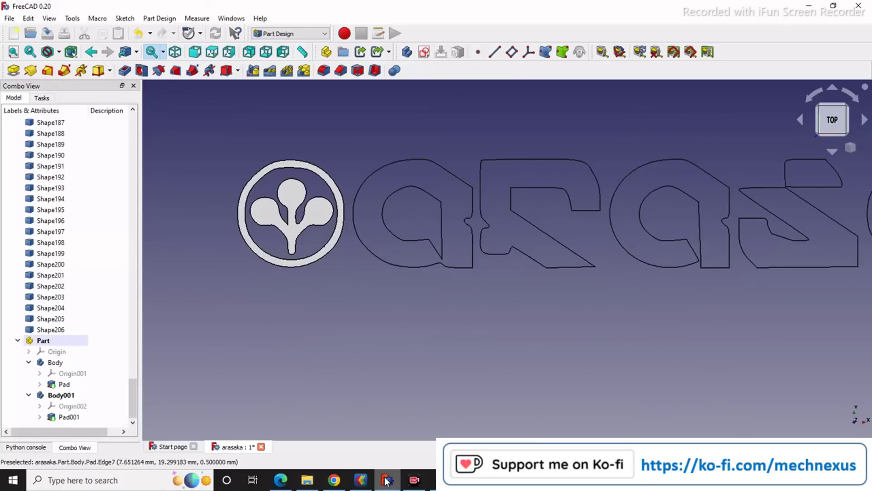
{"action": "left_click", "coordinate": [361, 480]}
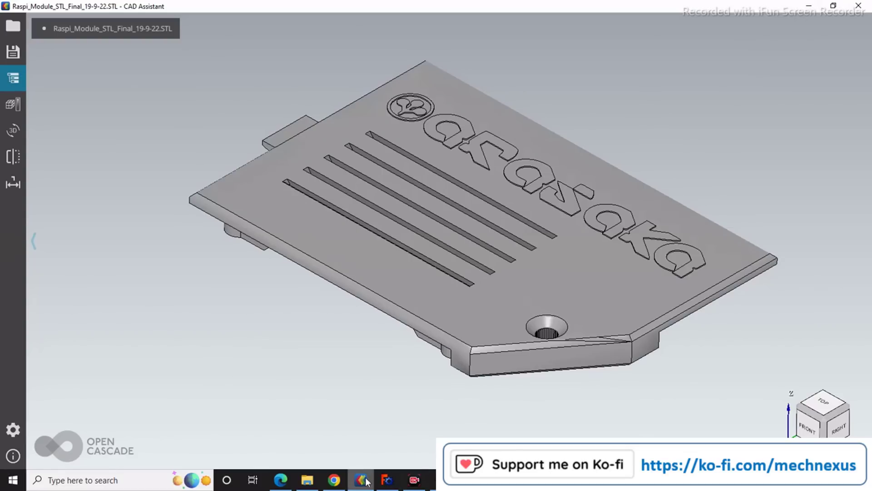
{"action": "left_click", "coordinate": [388, 481]}
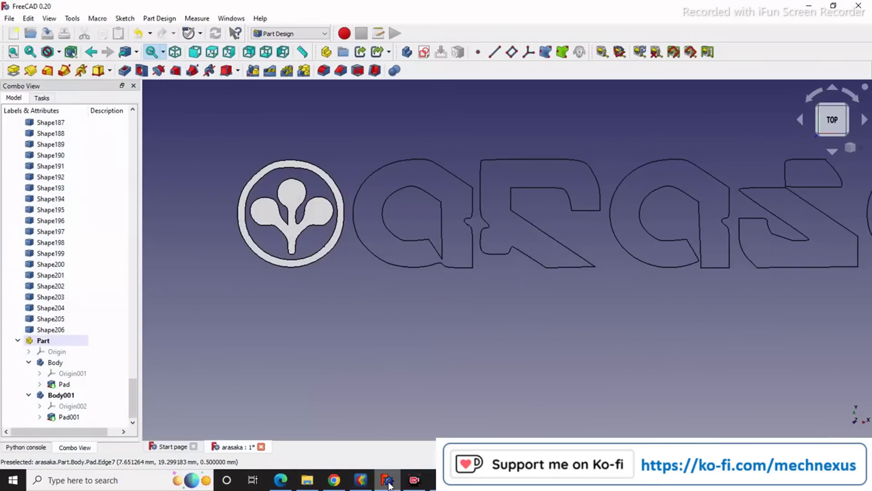
{"action": "scroll", "coordinate": [369, 350], "scroll_direction": "down", "scroll_amount": 3}
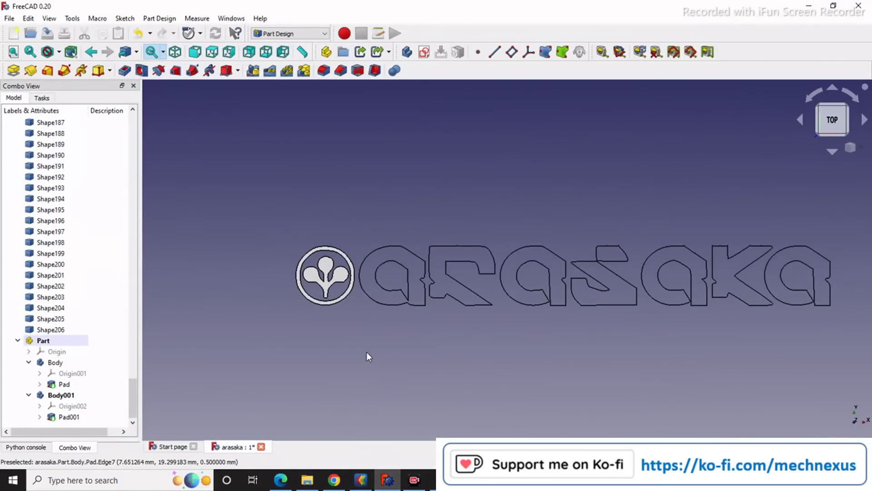